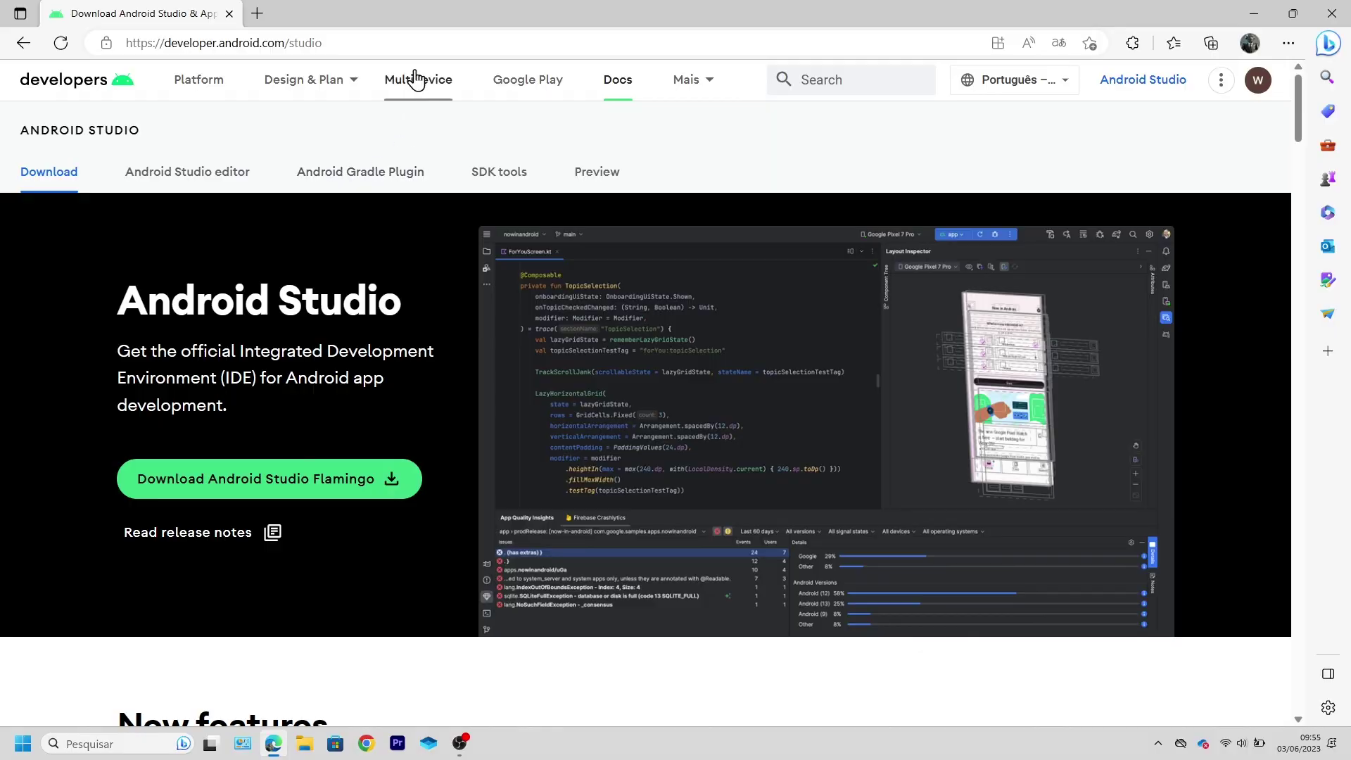
- Accept the SDK licence terms and download Android Studio Flamingo 2022.2.1 Patch 2 for Windows
scroll(746, 521, down, 6)
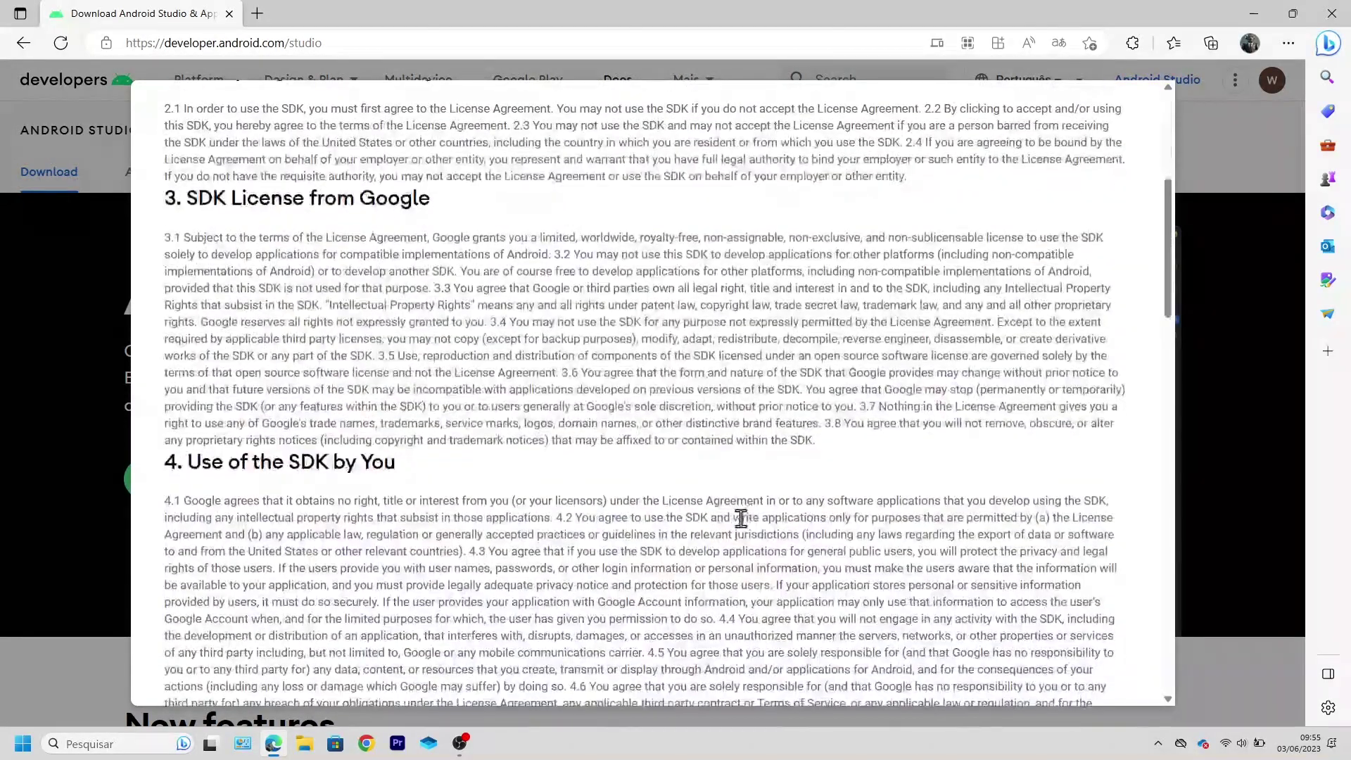
scroll(606, 556, down, 20)
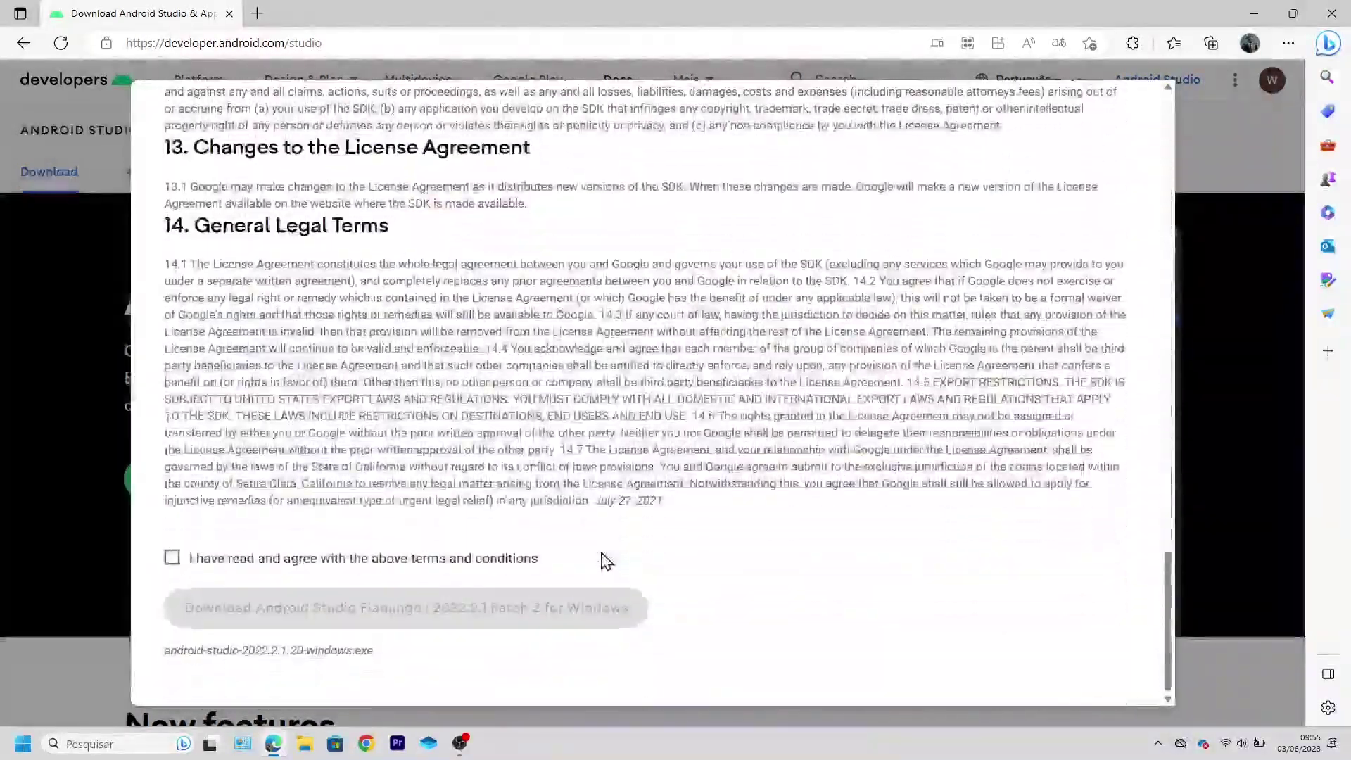
click(171, 560)
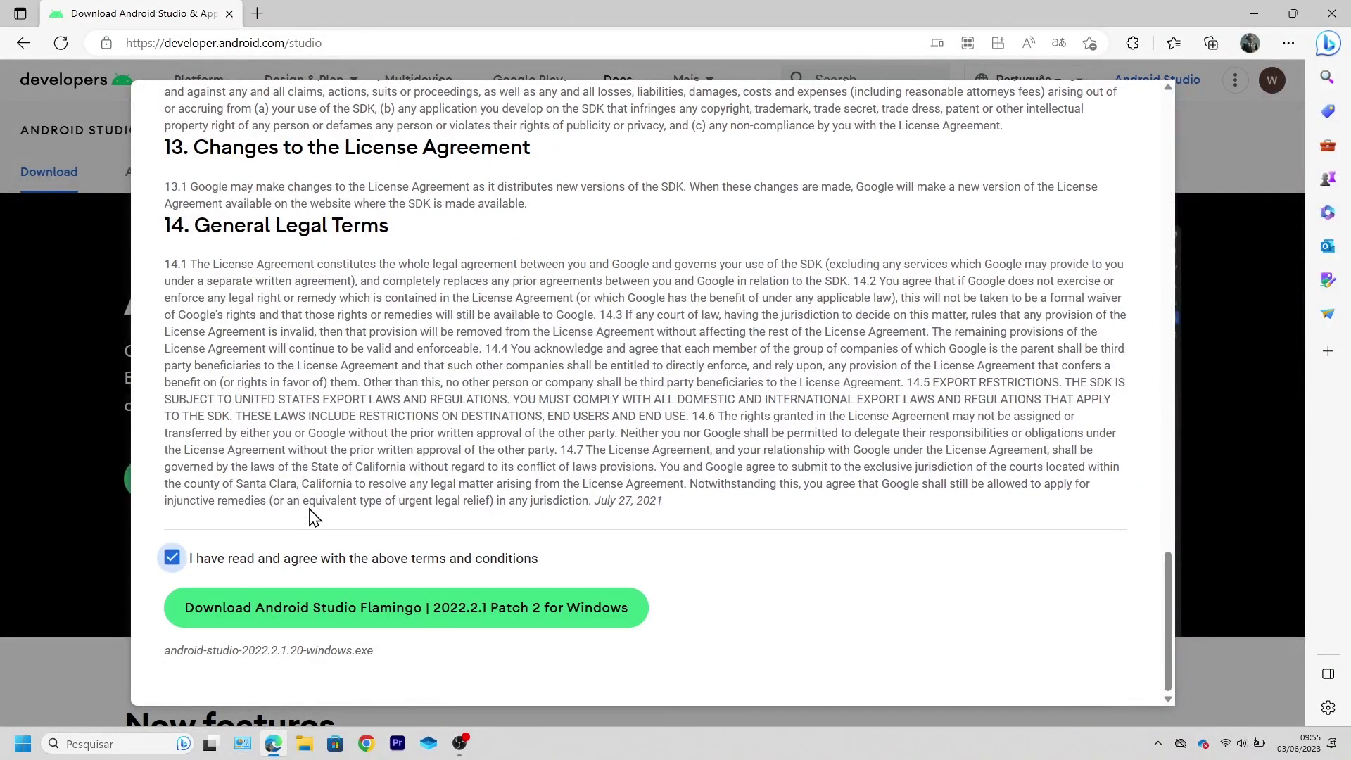
click(323, 609)
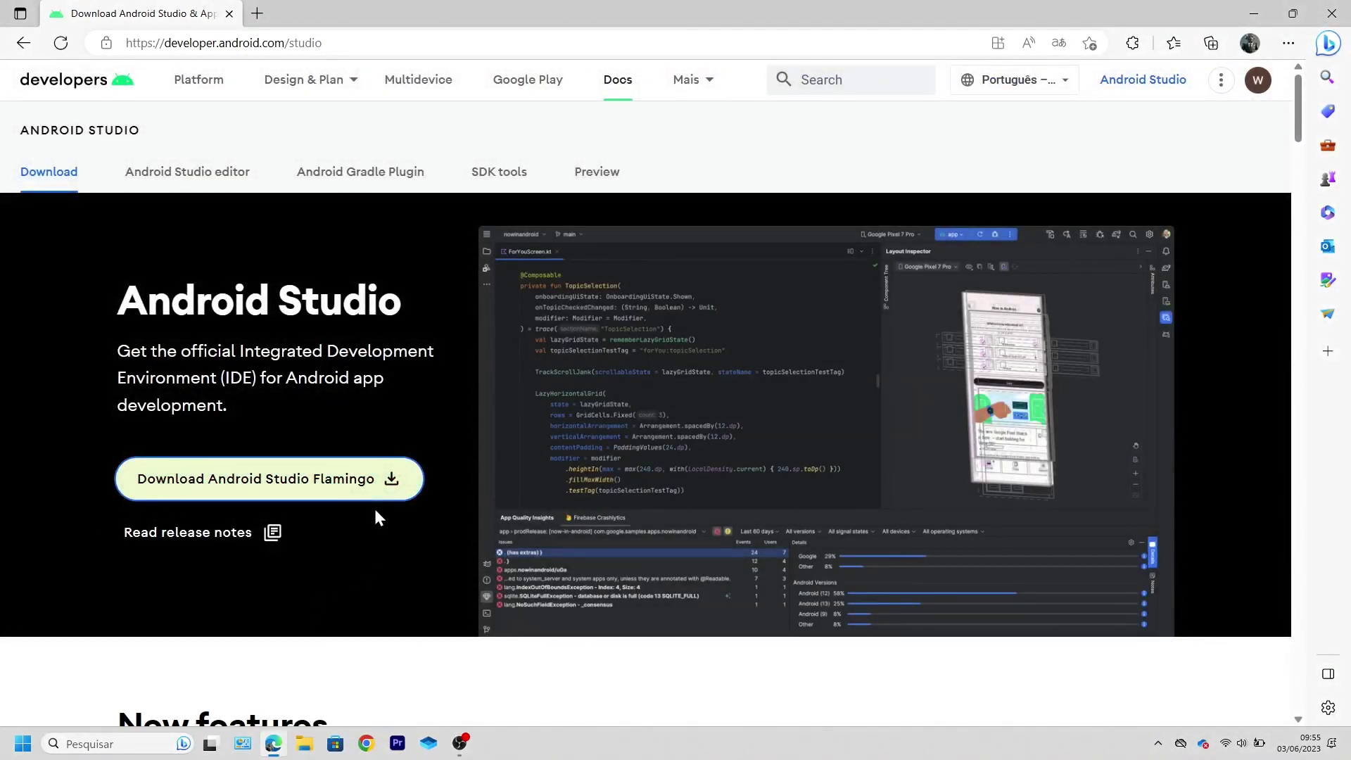
- Run the downloaded android-studio-2022.2.1.20-windows.exe and install Android Studio with Android Virtual Device in the default location
mouse_move(1016, 133)
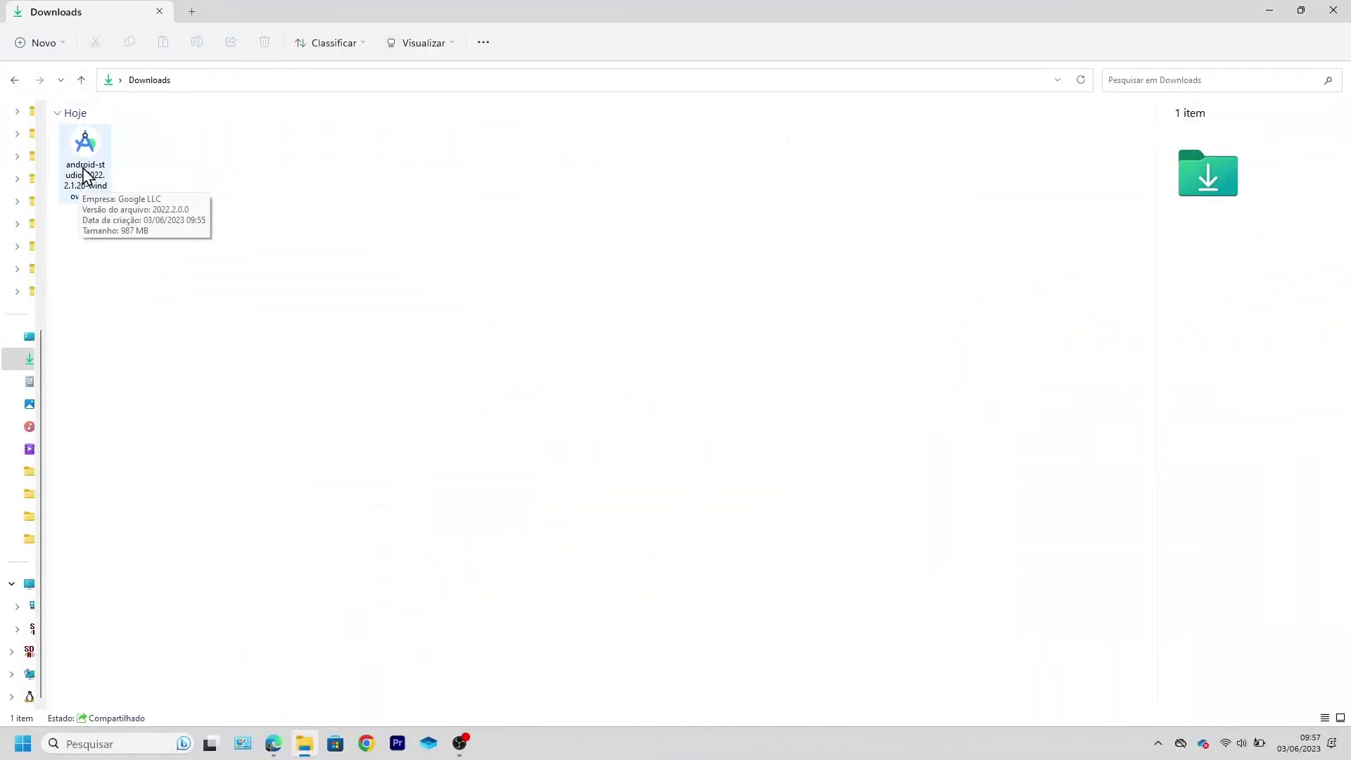
click(85, 173)
double_click(86, 167)
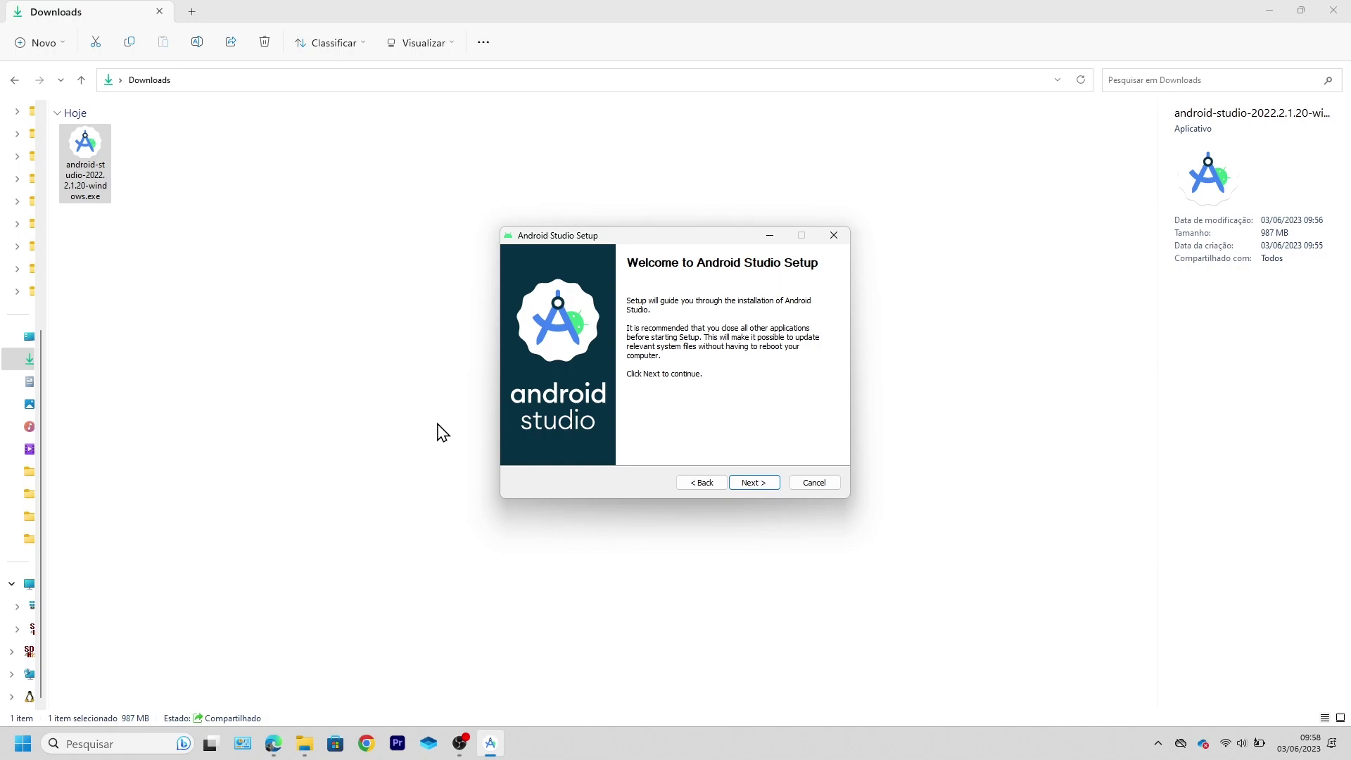
click(754, 483)
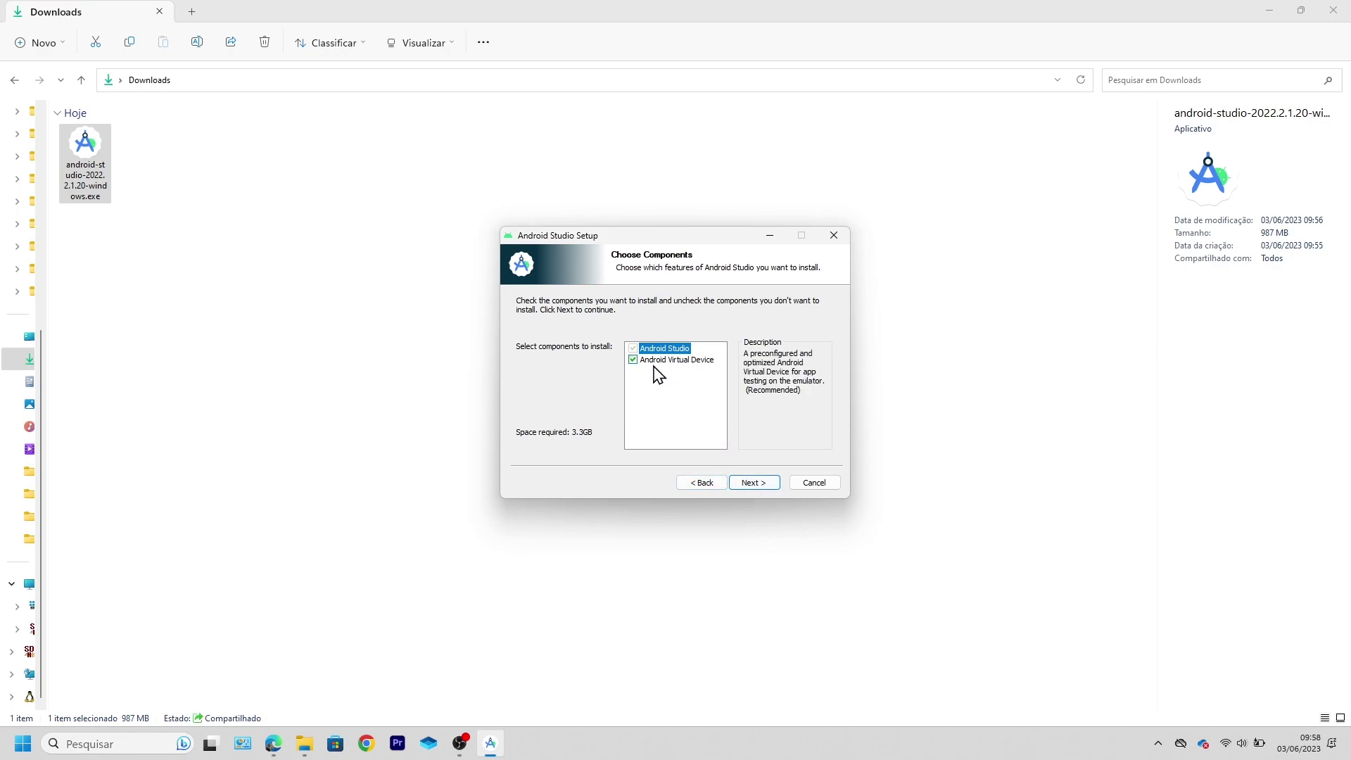
click(754, 482)
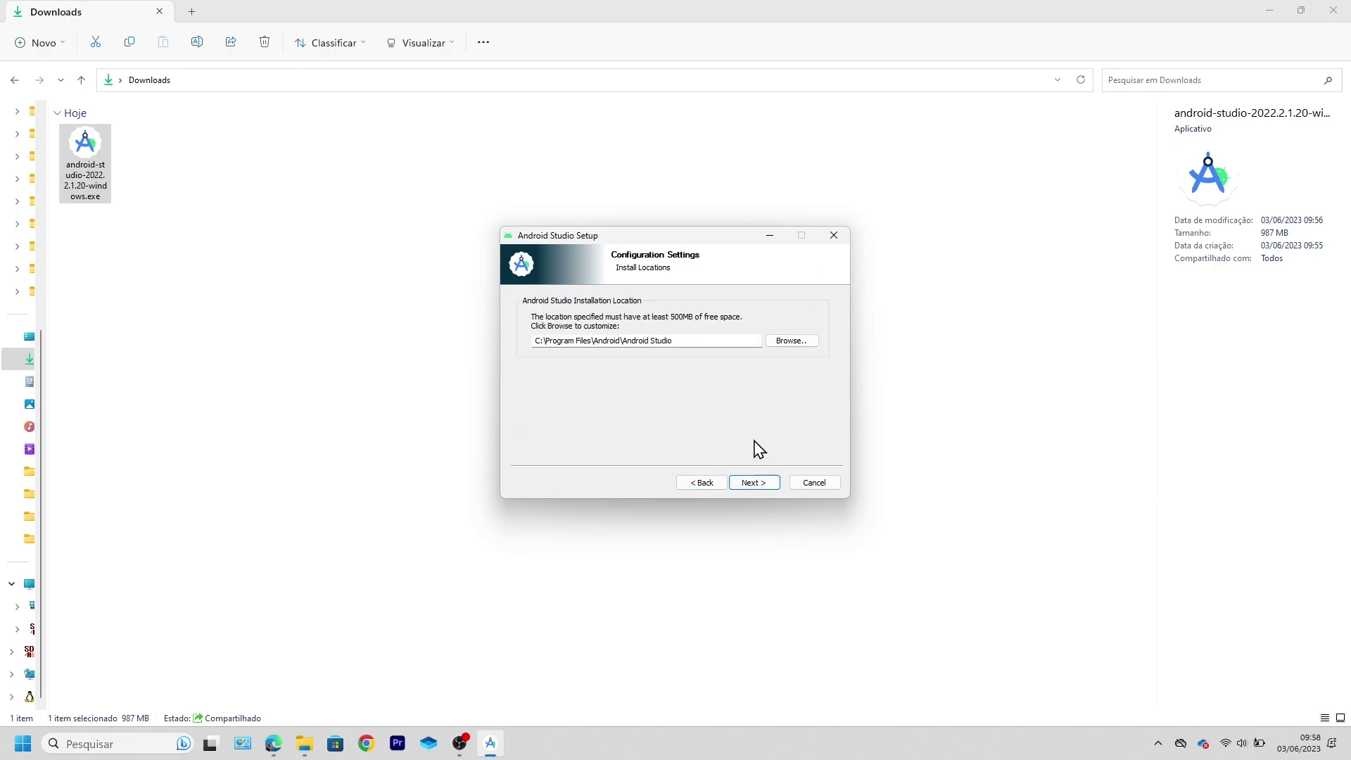
click(753, 485)
click(754, 482)
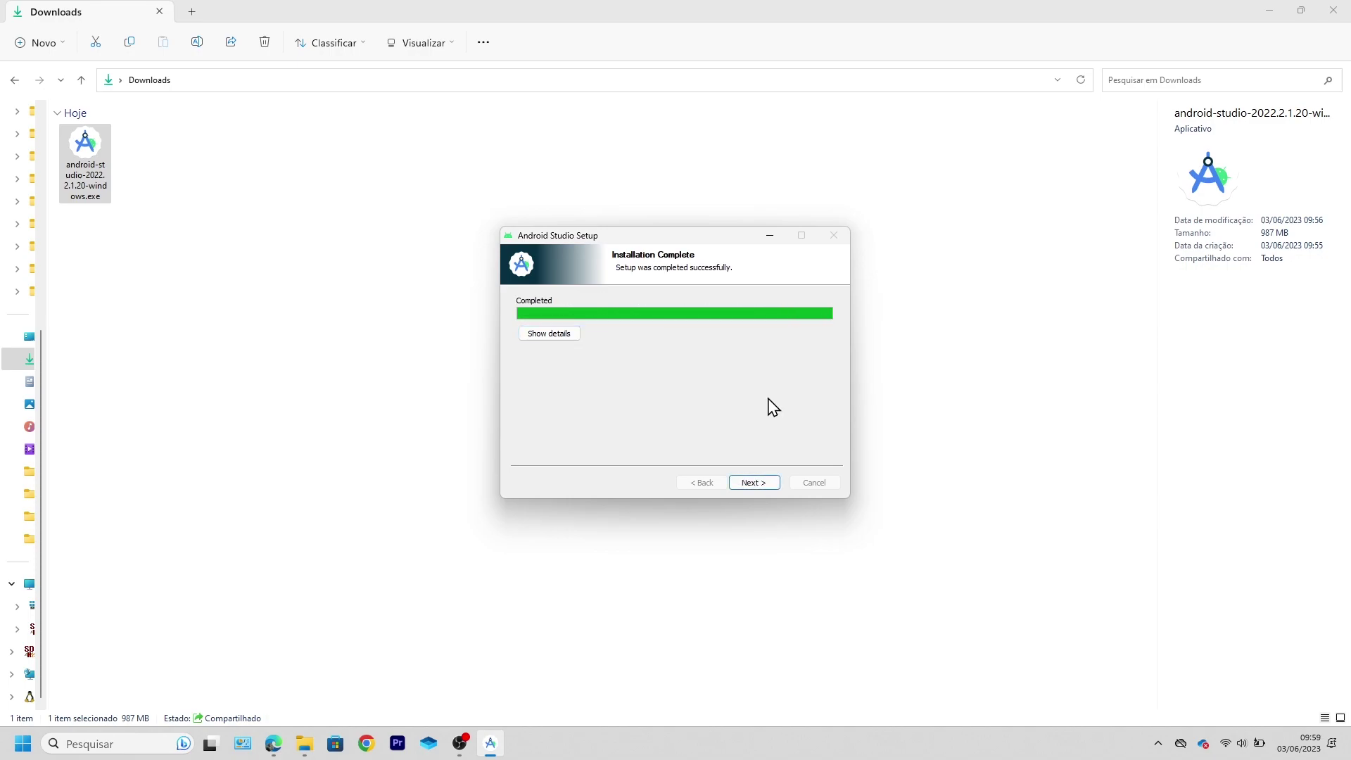
- Finish the setup, launch Android Studio and decline sending usage statistics to Google
click(759, 484)
click(759, 484)
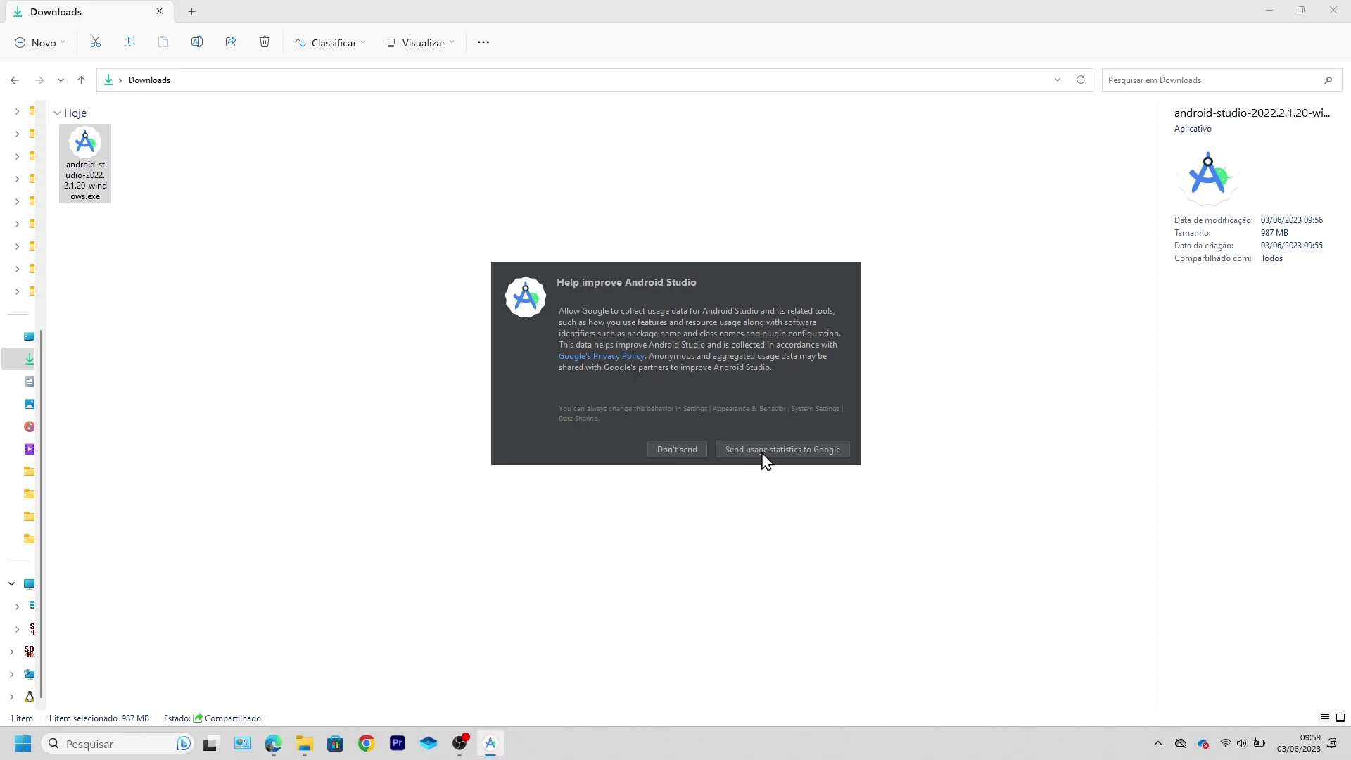
click(693, 458)
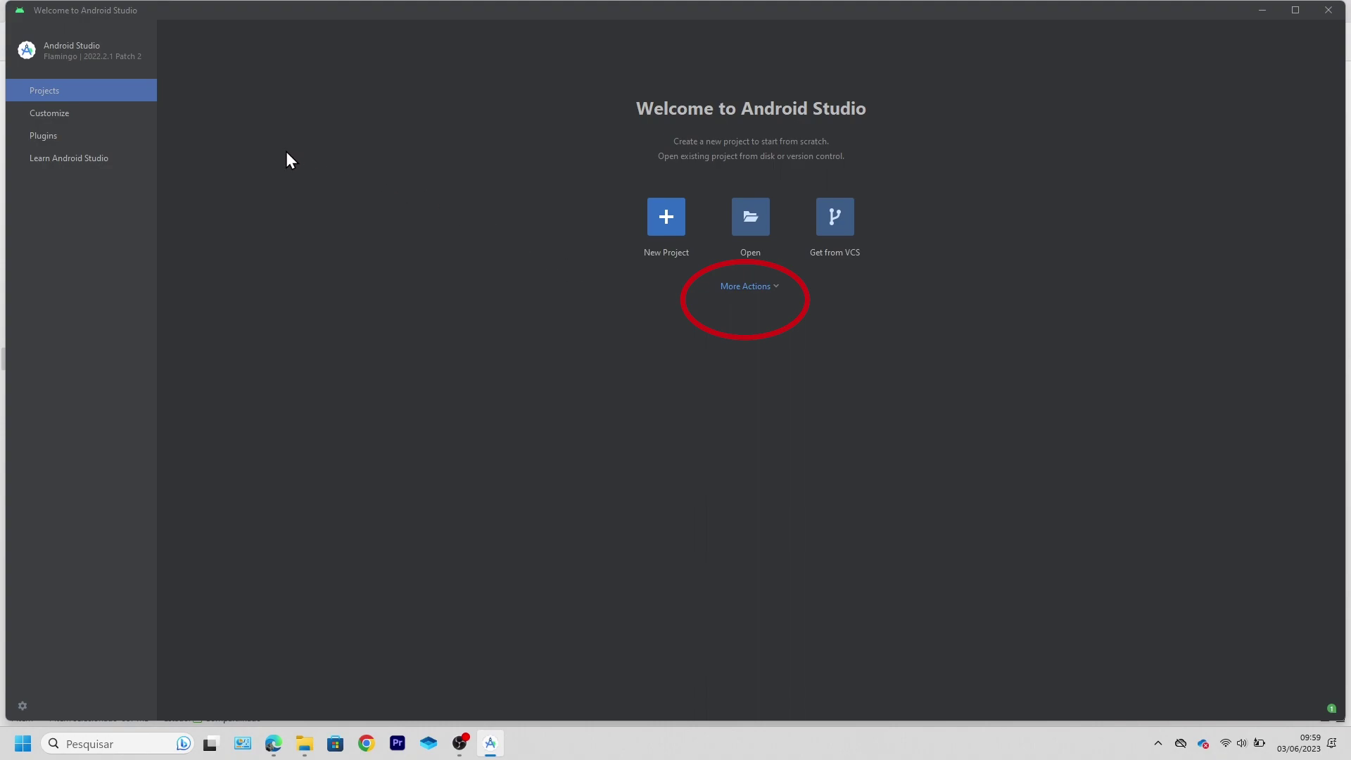
- Install the Android UpsideDownCakePrivacySandbox Preview and UpsideDownCake Preview platforms through the SDK Manager, then close the settings
click(769, 299)
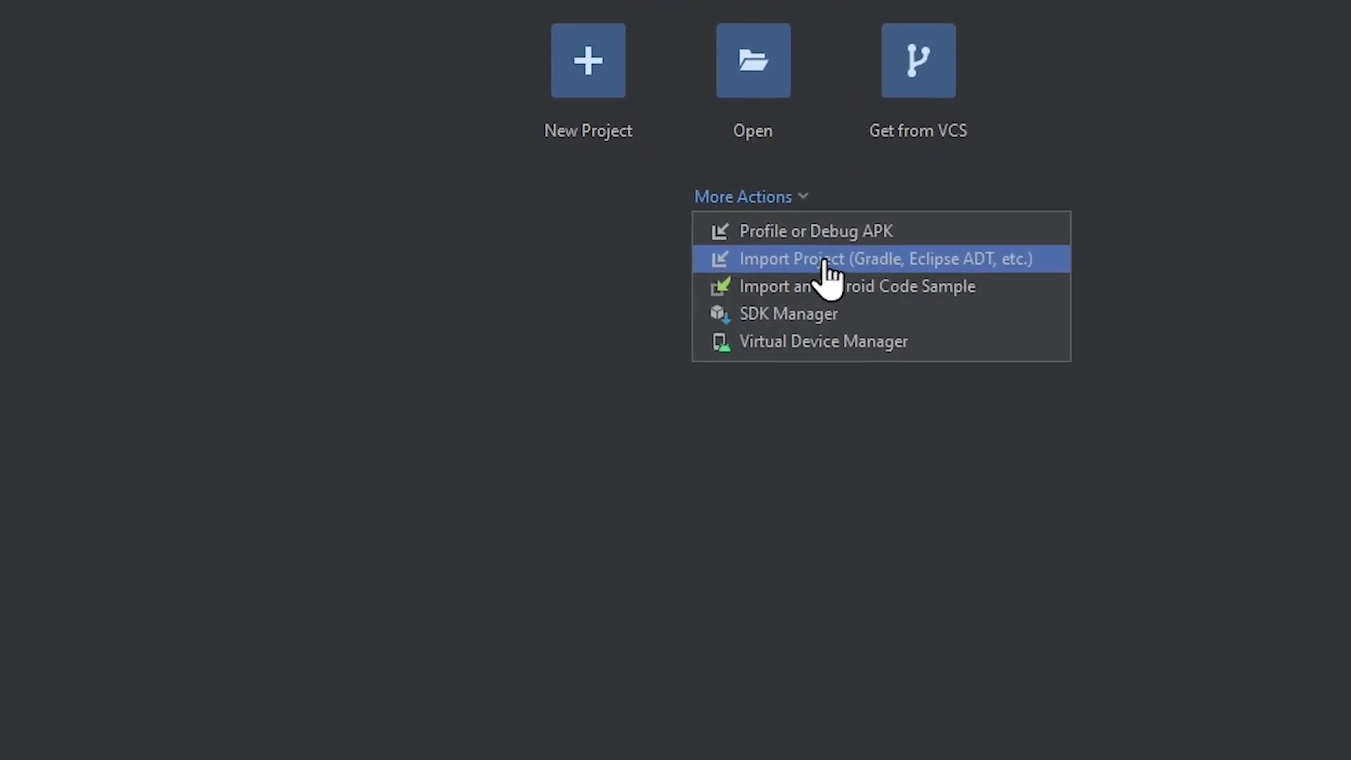
click(795, 318)
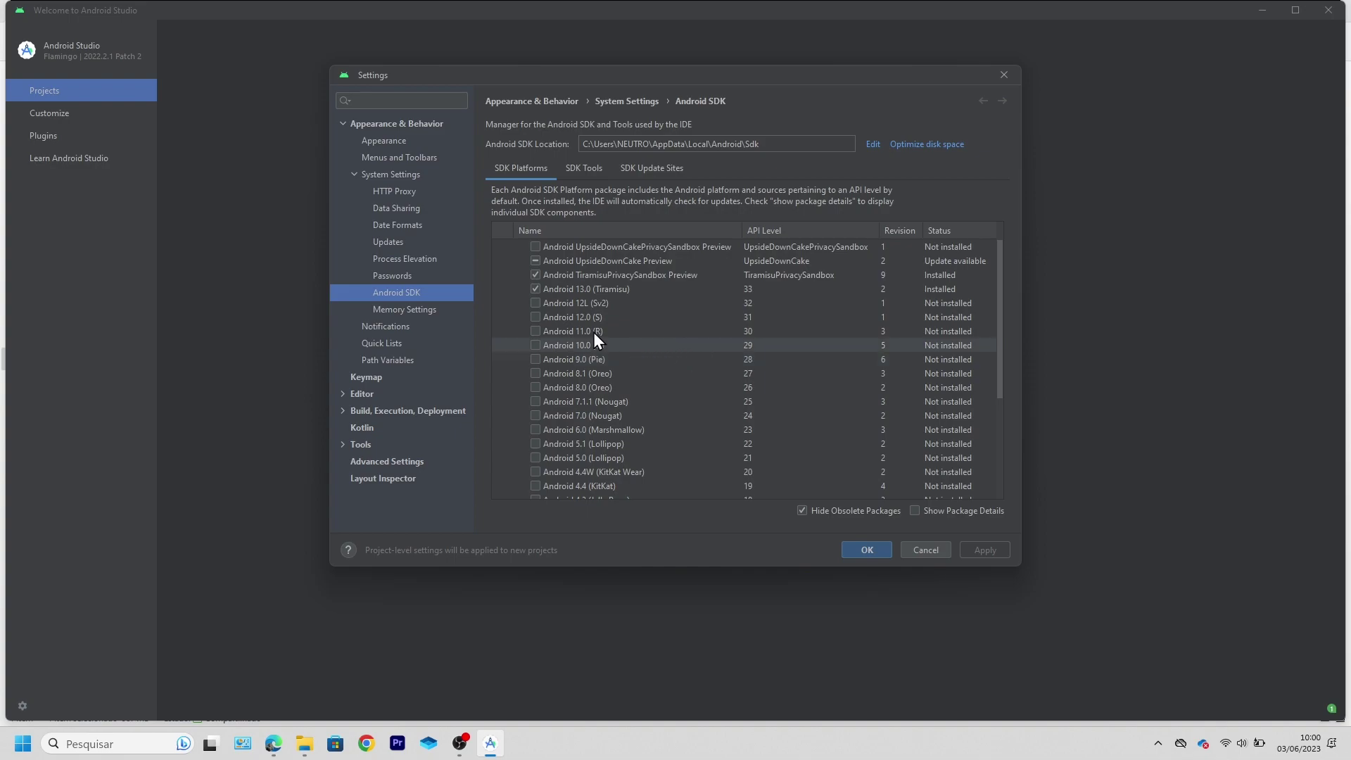
click(536, 246)
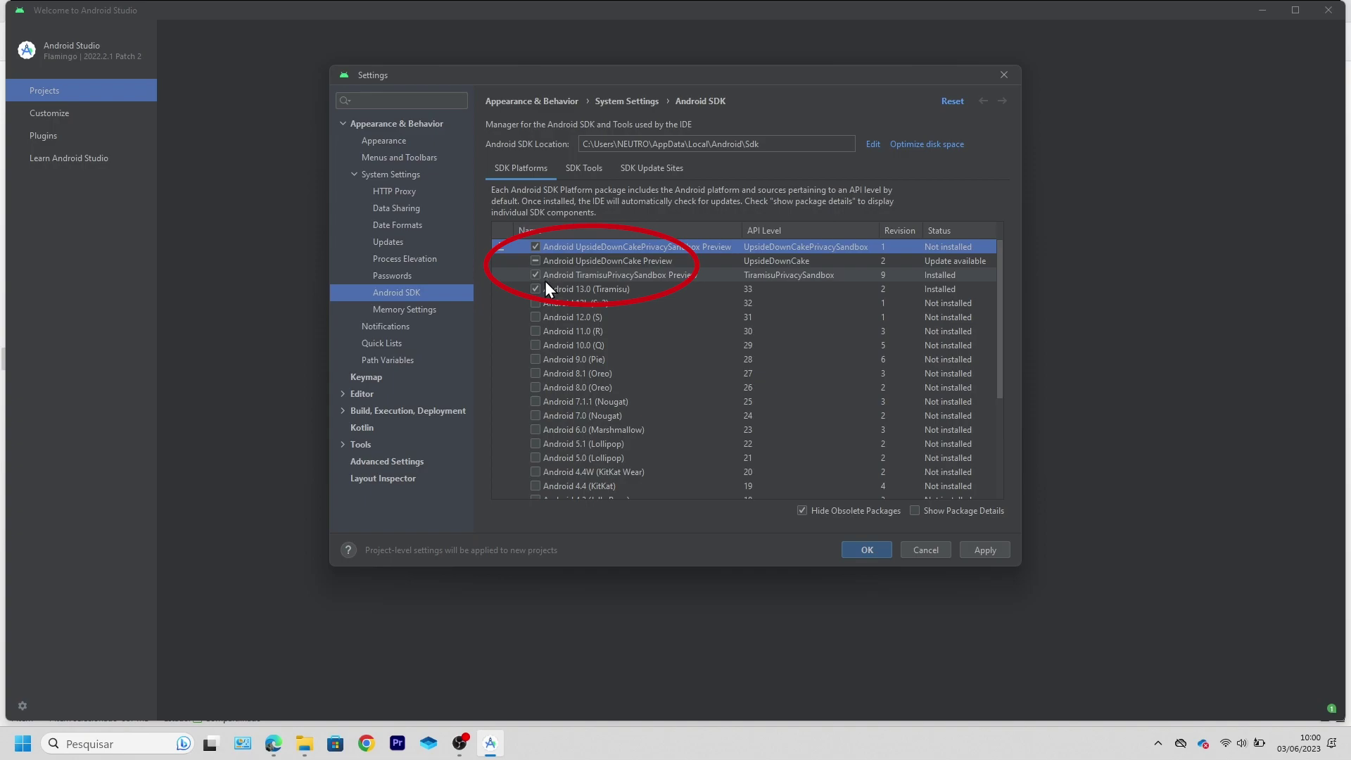
click(535, 261)
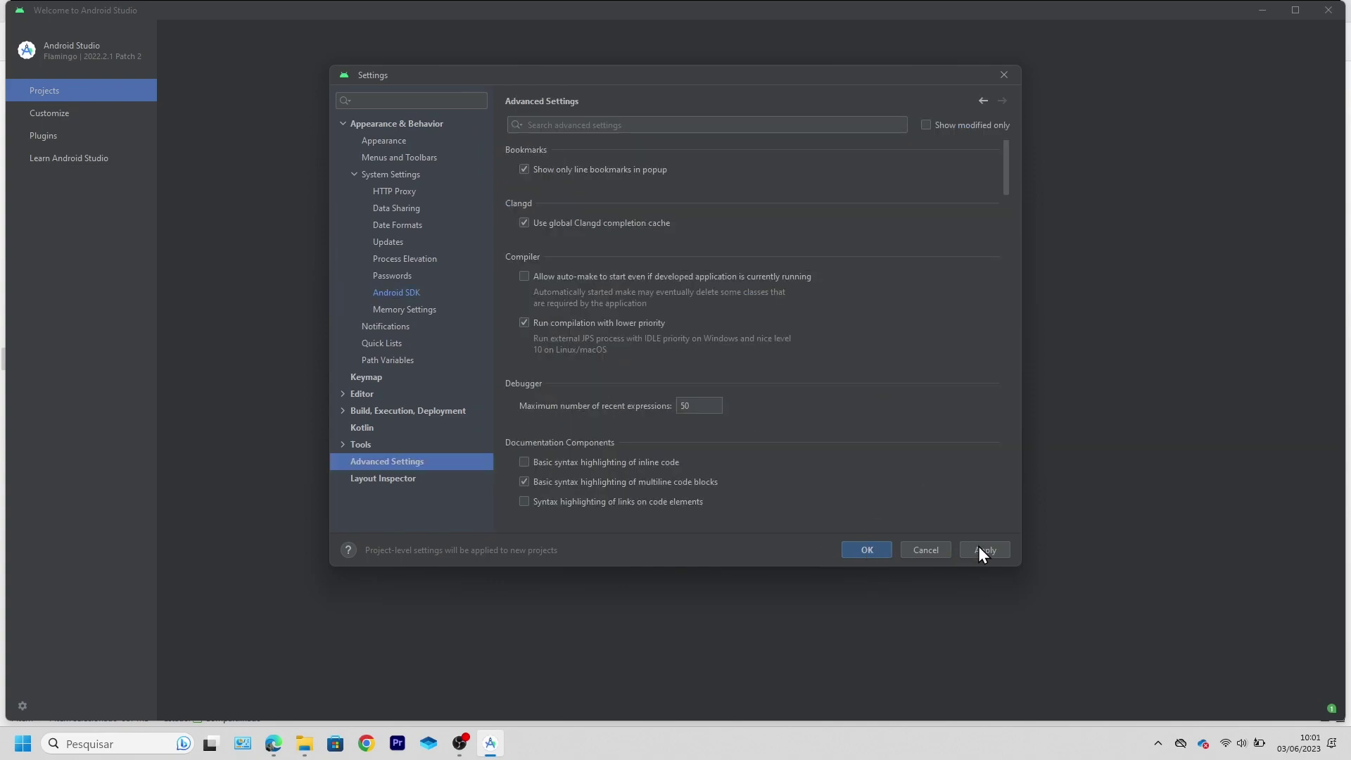
click(980, 548)
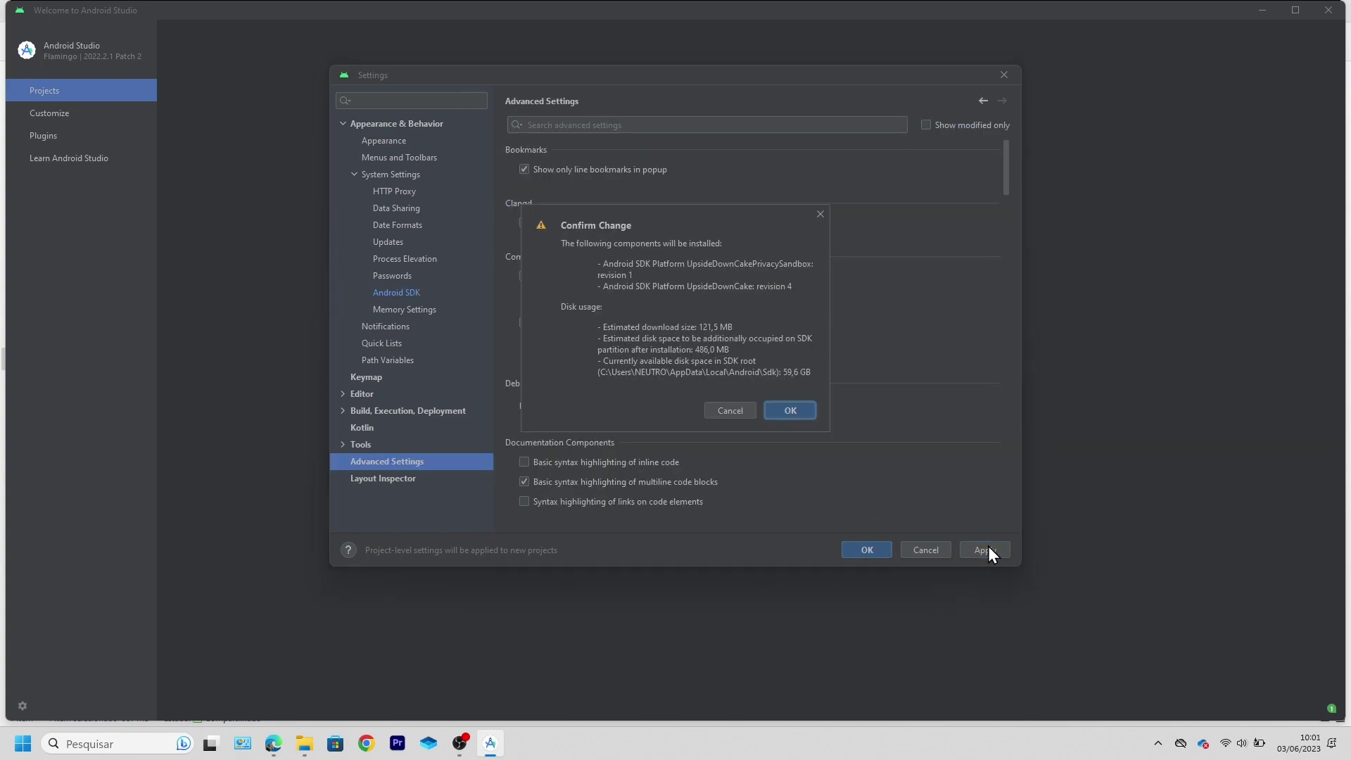
click(793, 410)
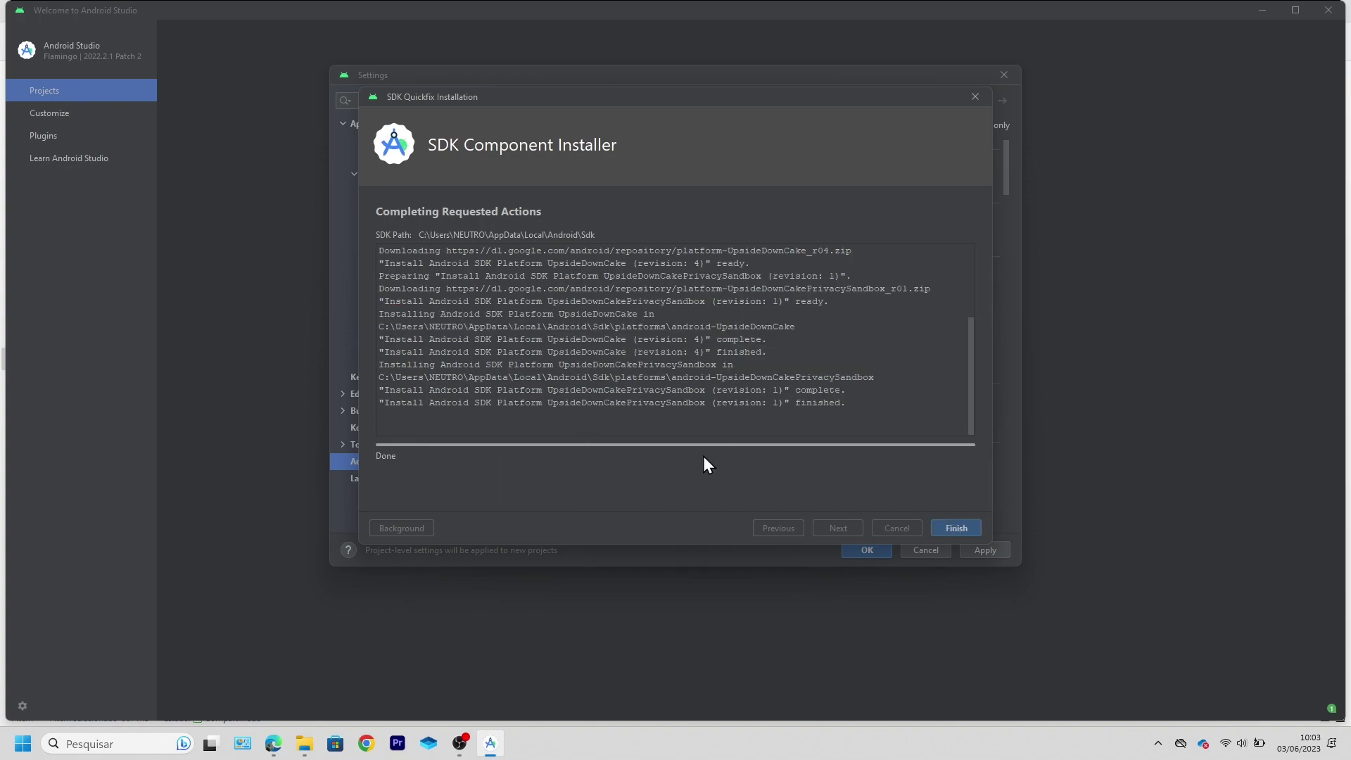
click(957, 528)
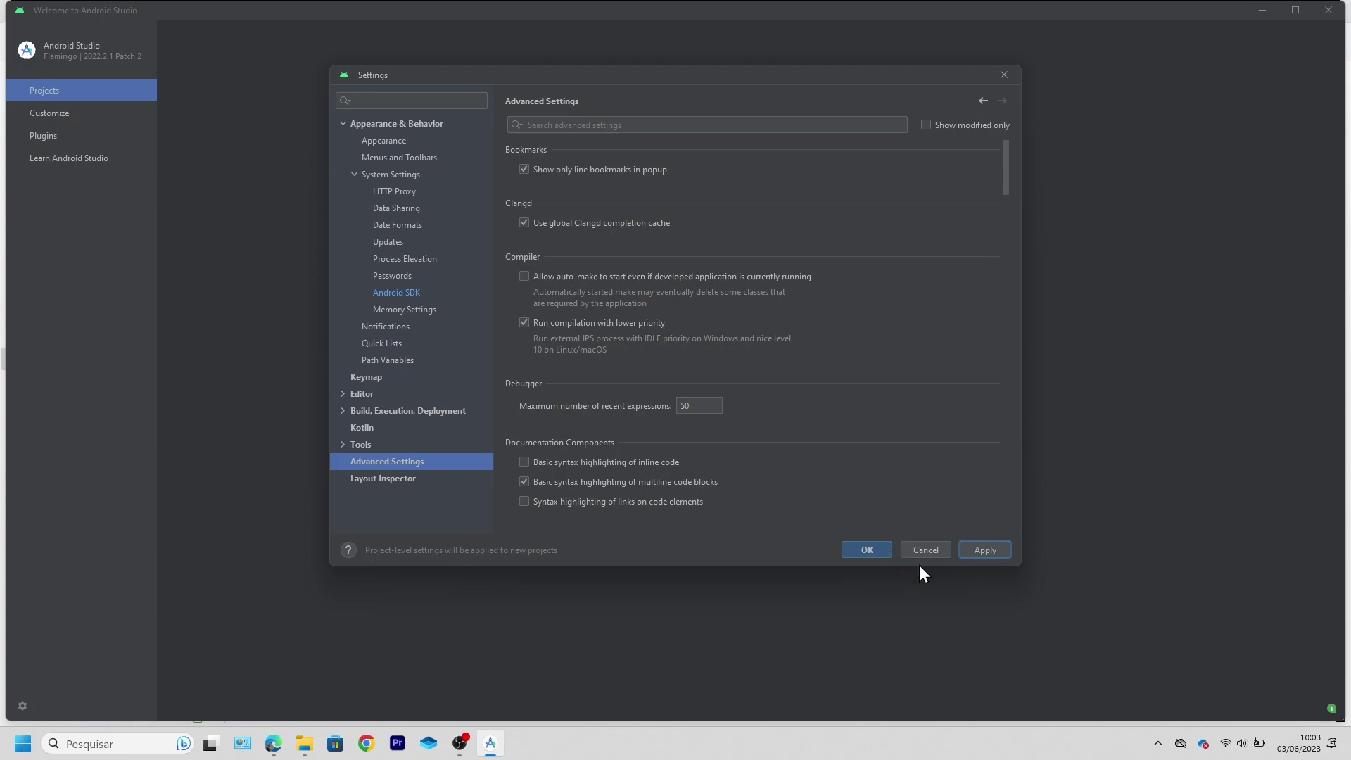
click(867, 549)
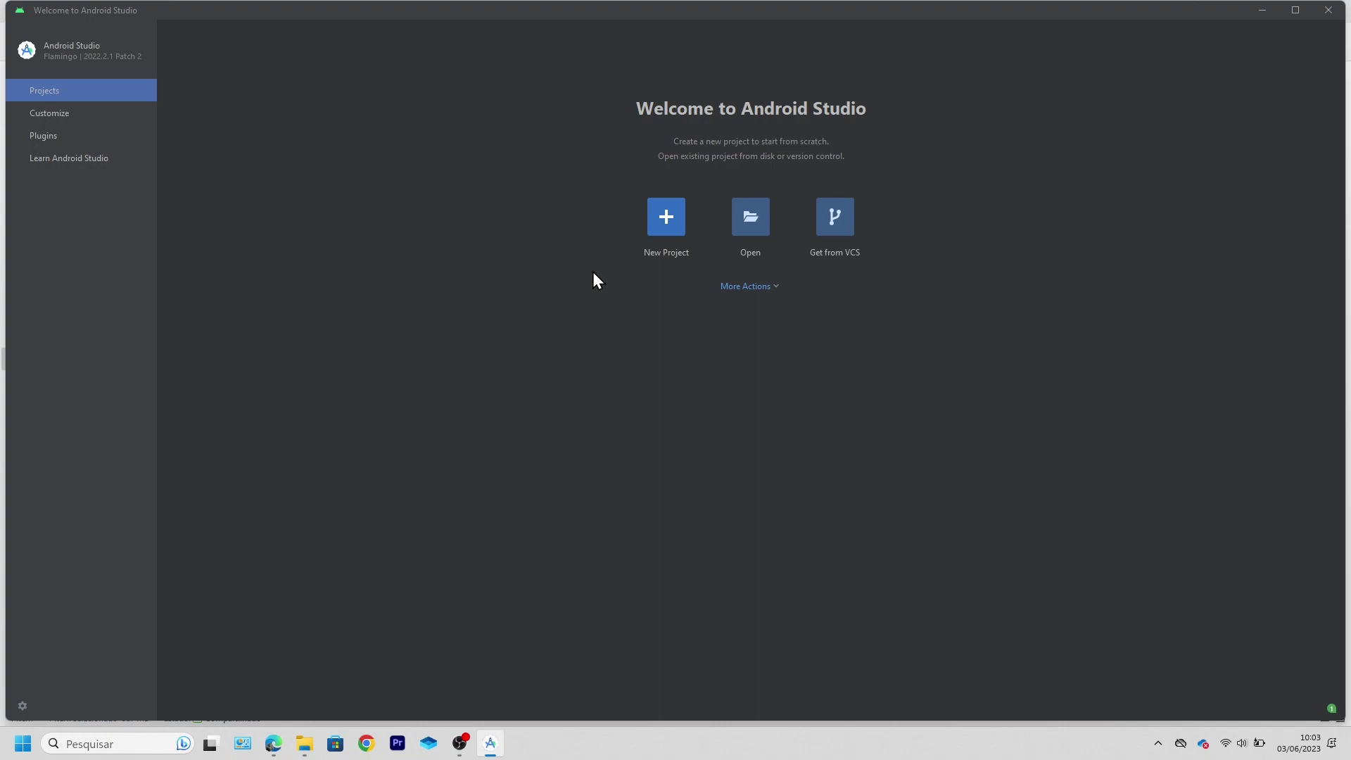
- Start a new virtual device in the Virtual Device Manager using the Android TV (1080p) hardware definition
click(771, 289)
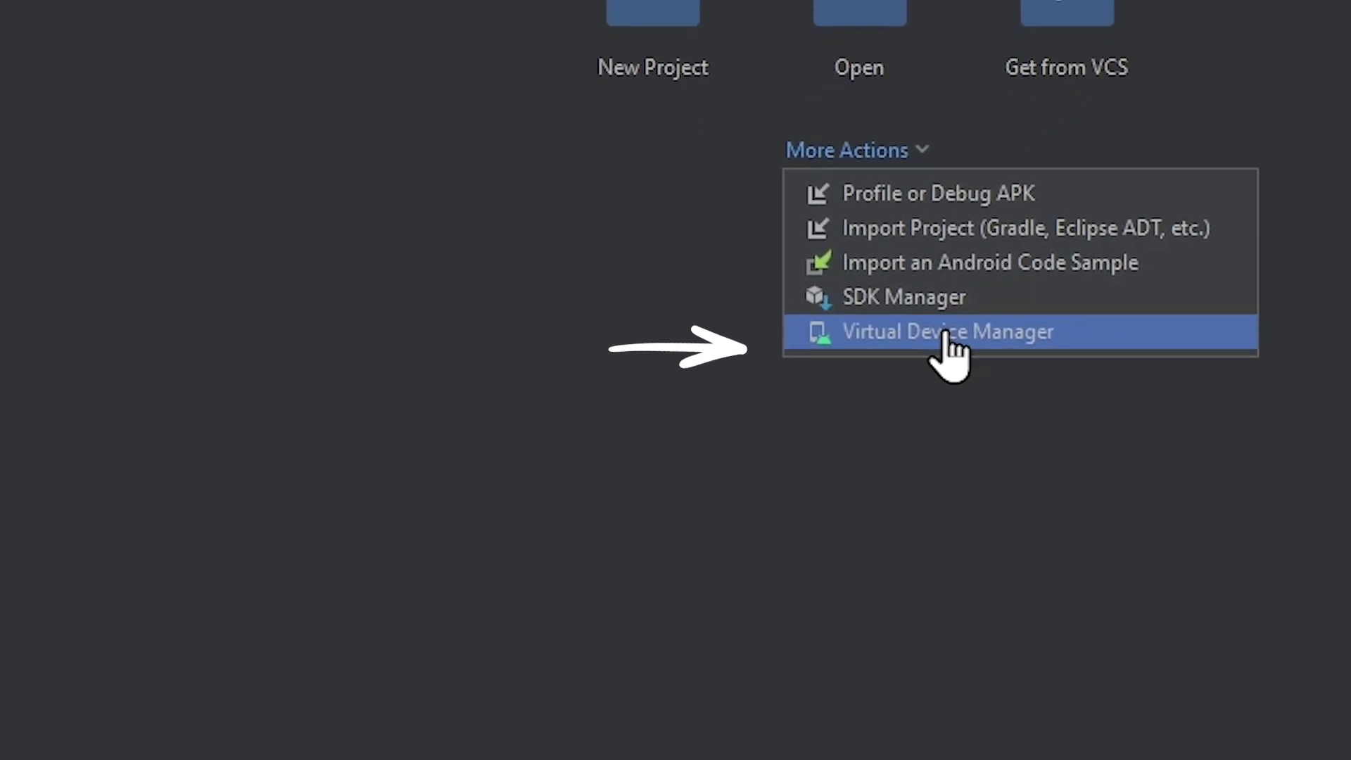
click(946, 336)
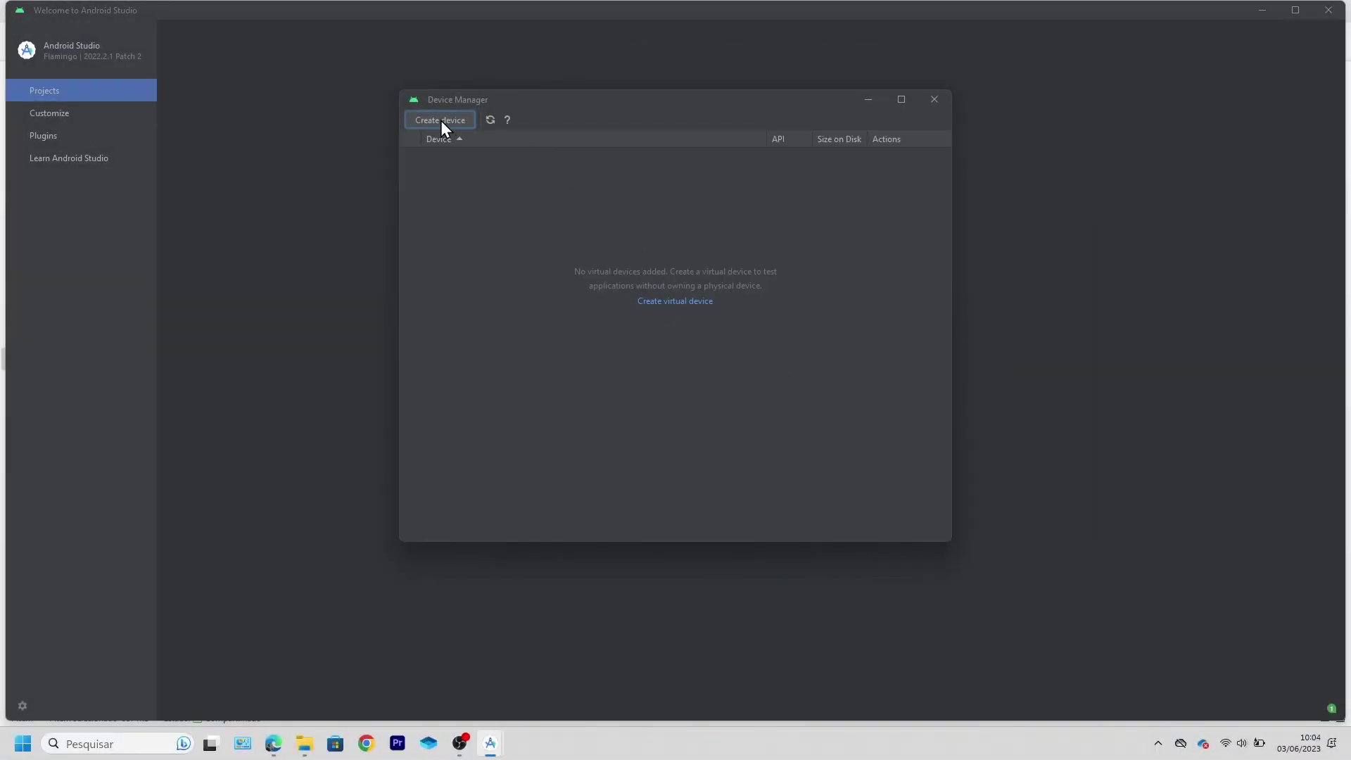
click(671, 301)
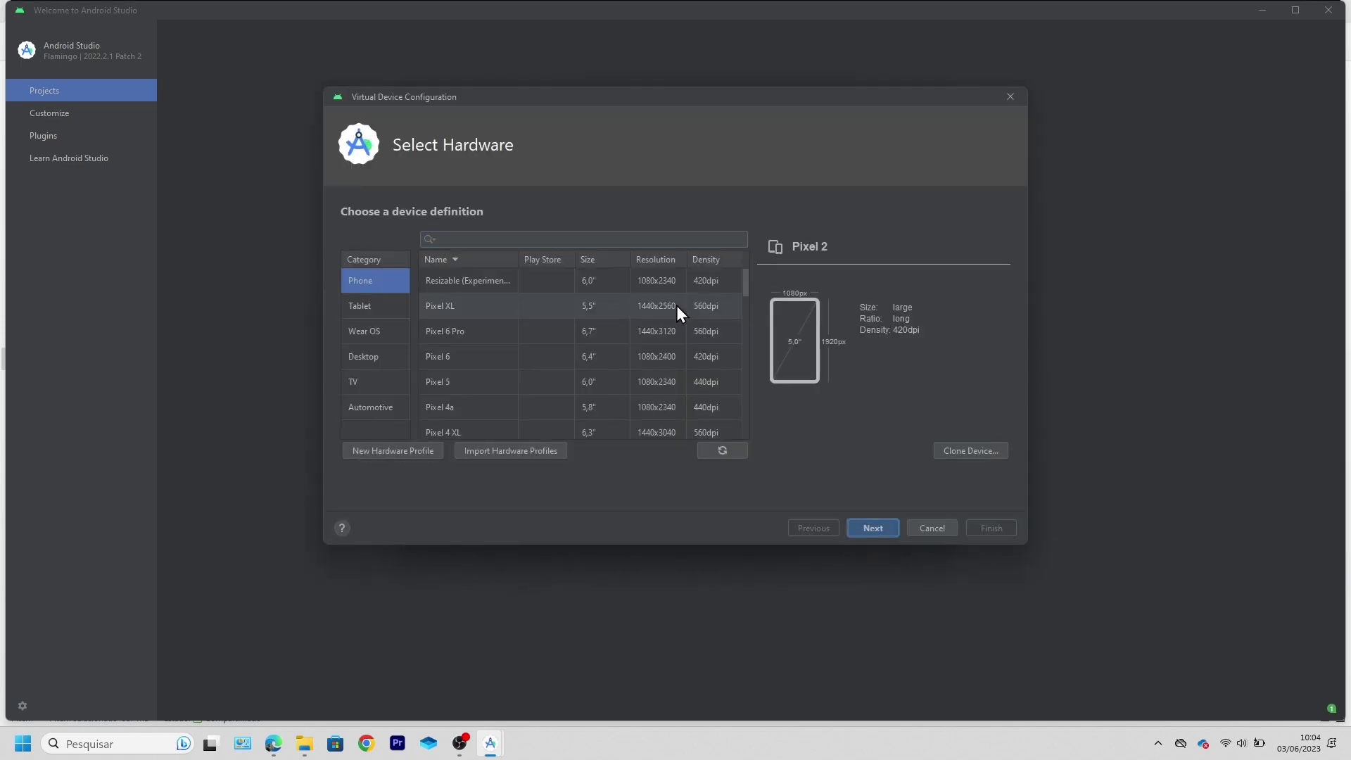
click(384, 379)
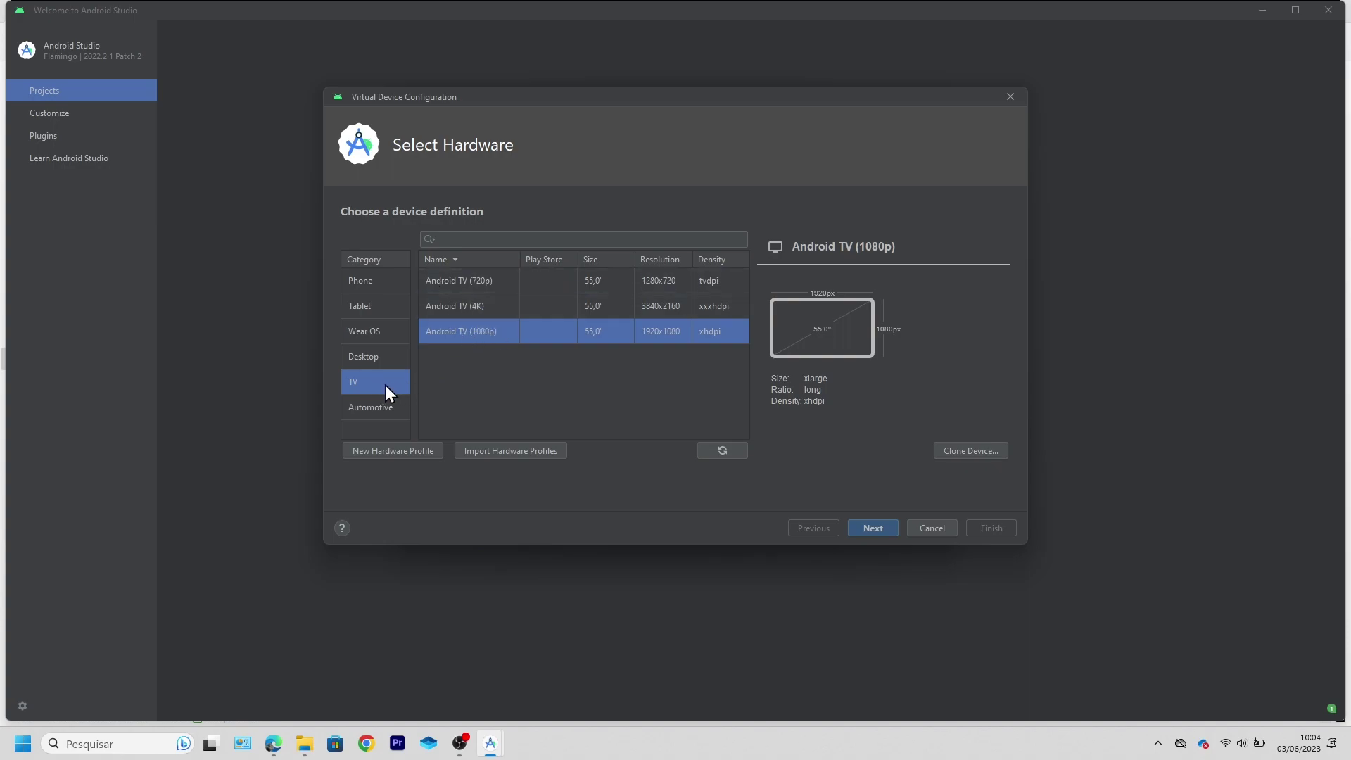
click(873, 529)
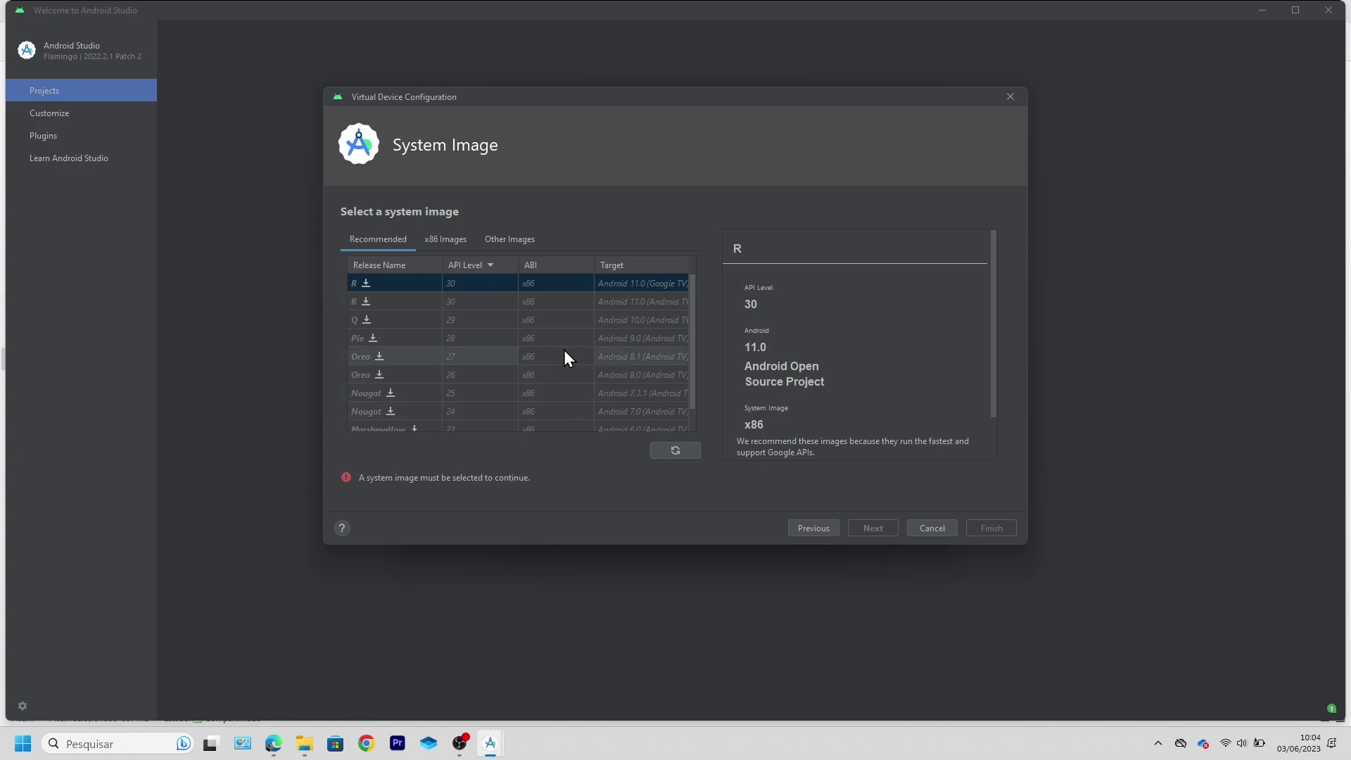
- Download the x86 Tiramisu system image for Android 13.0 (Android TV) and use it for the virtual device
click(448, 243)
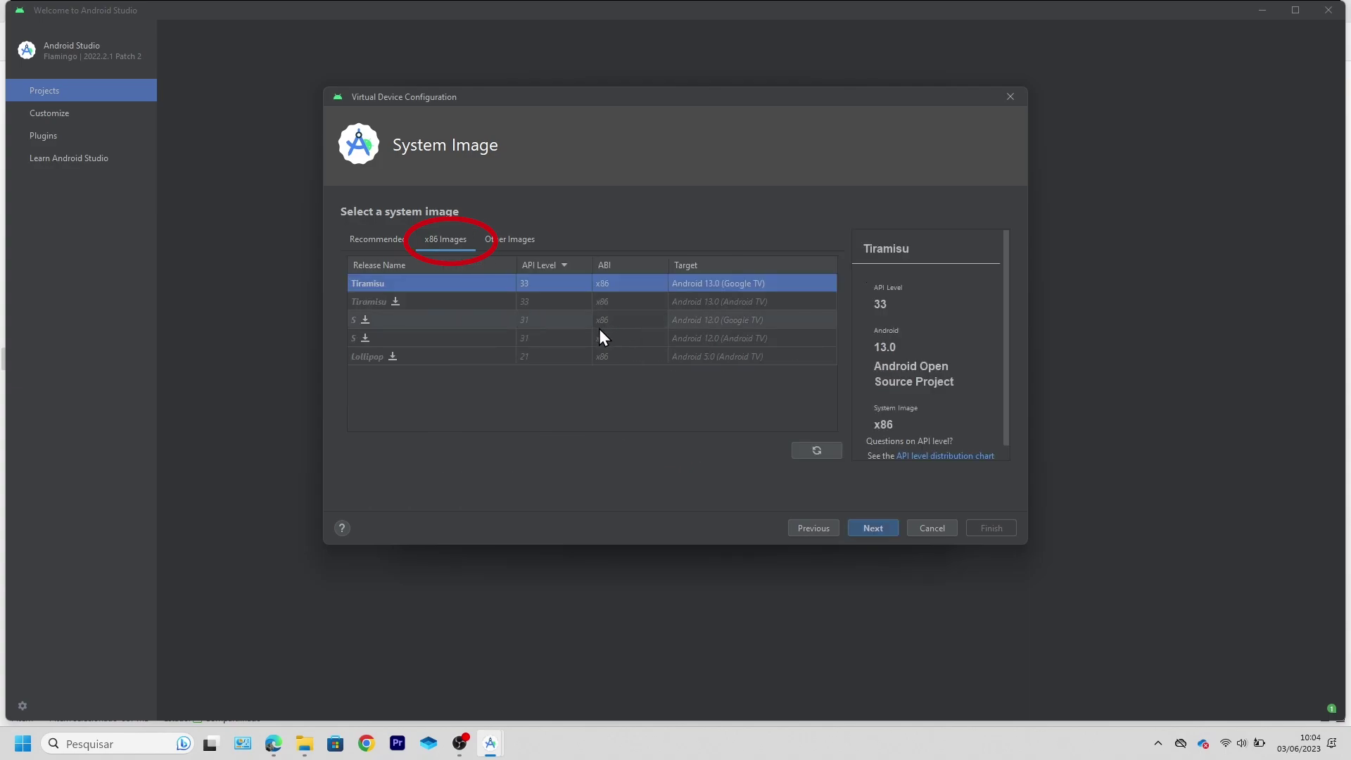
click(394, 301)
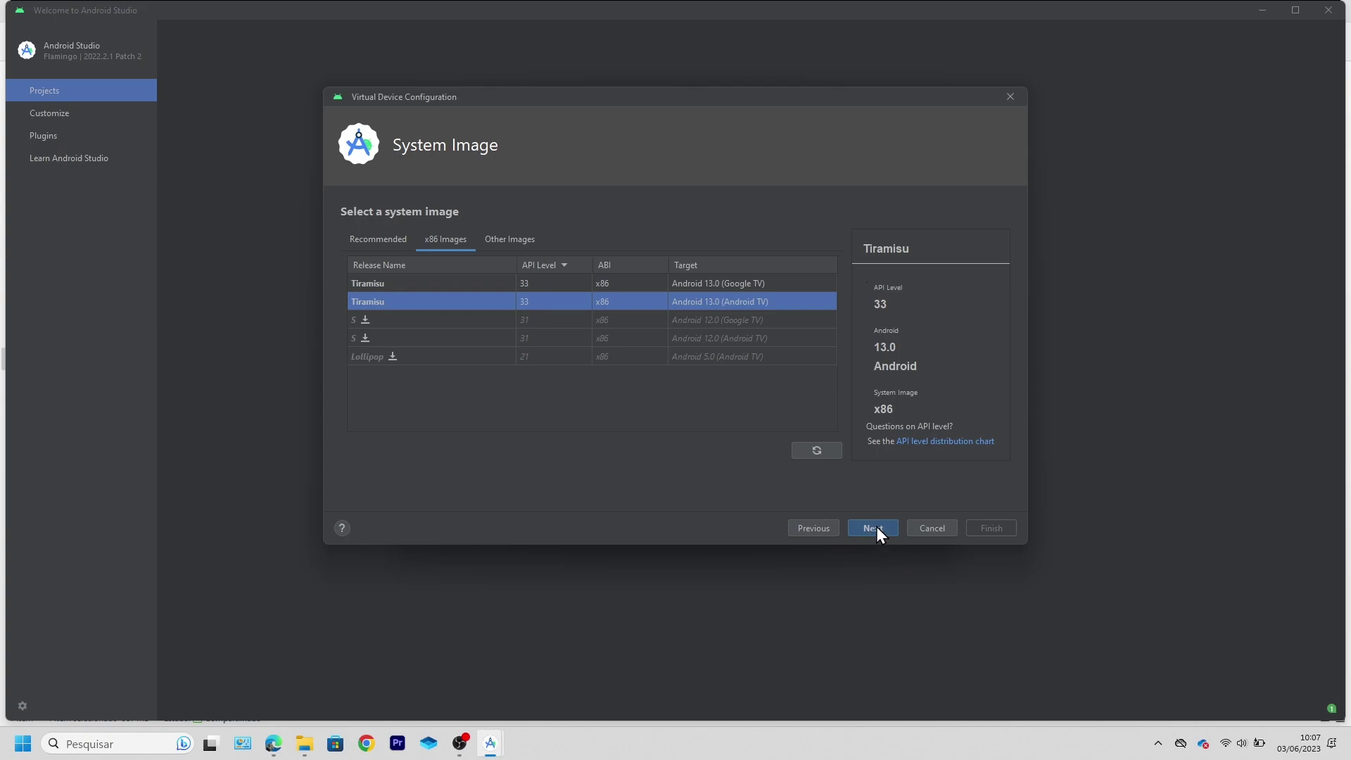
click(877, 529)
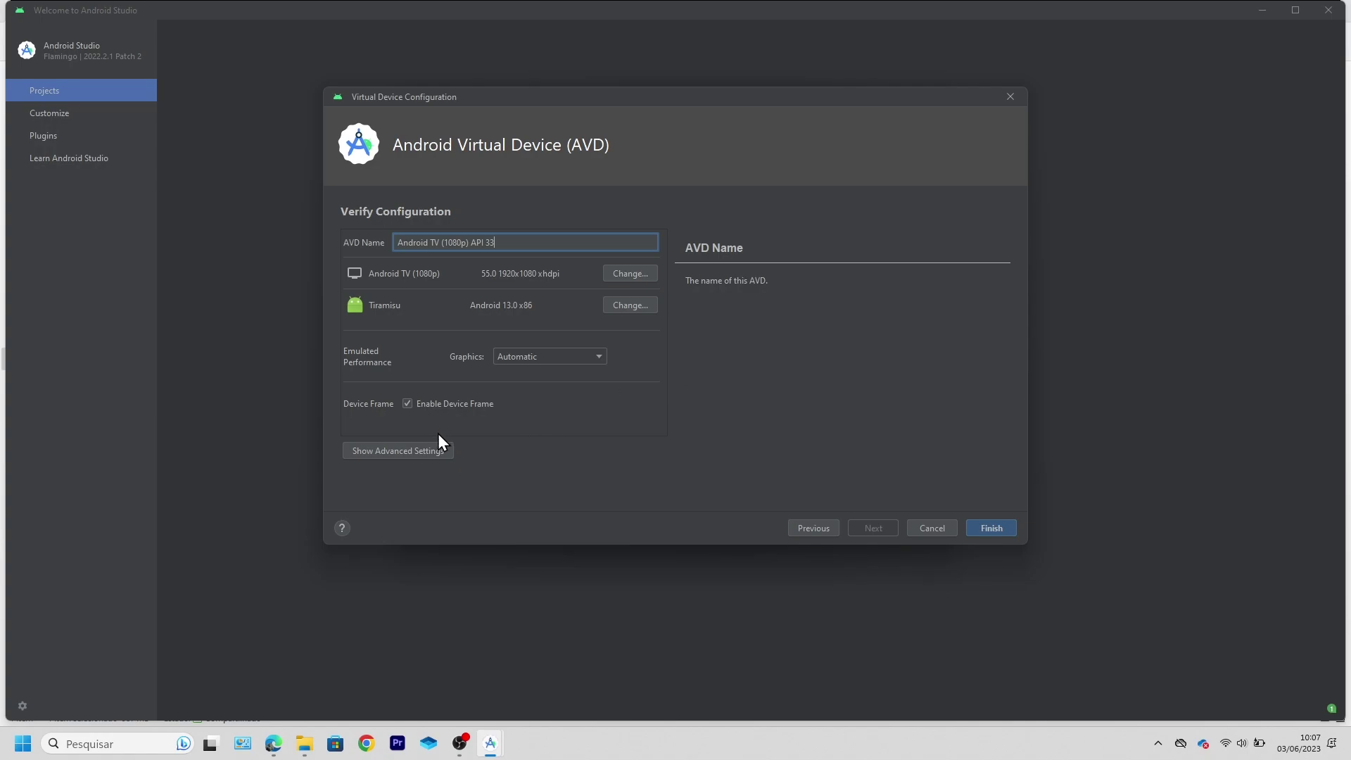
- Set the virtual device's graphics to Hardware - GLES 2.0 and its boot option to Cold boot
click(542, 357)
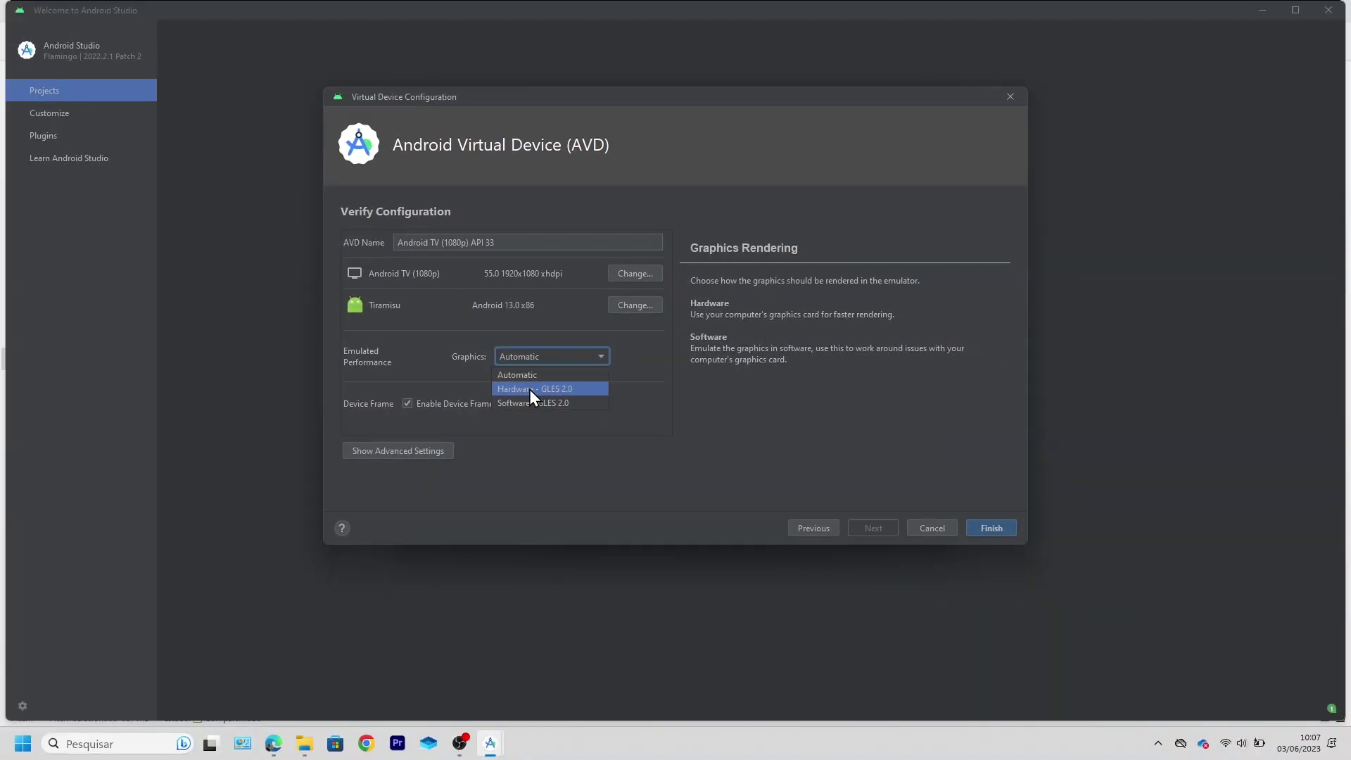
click(531, 389)
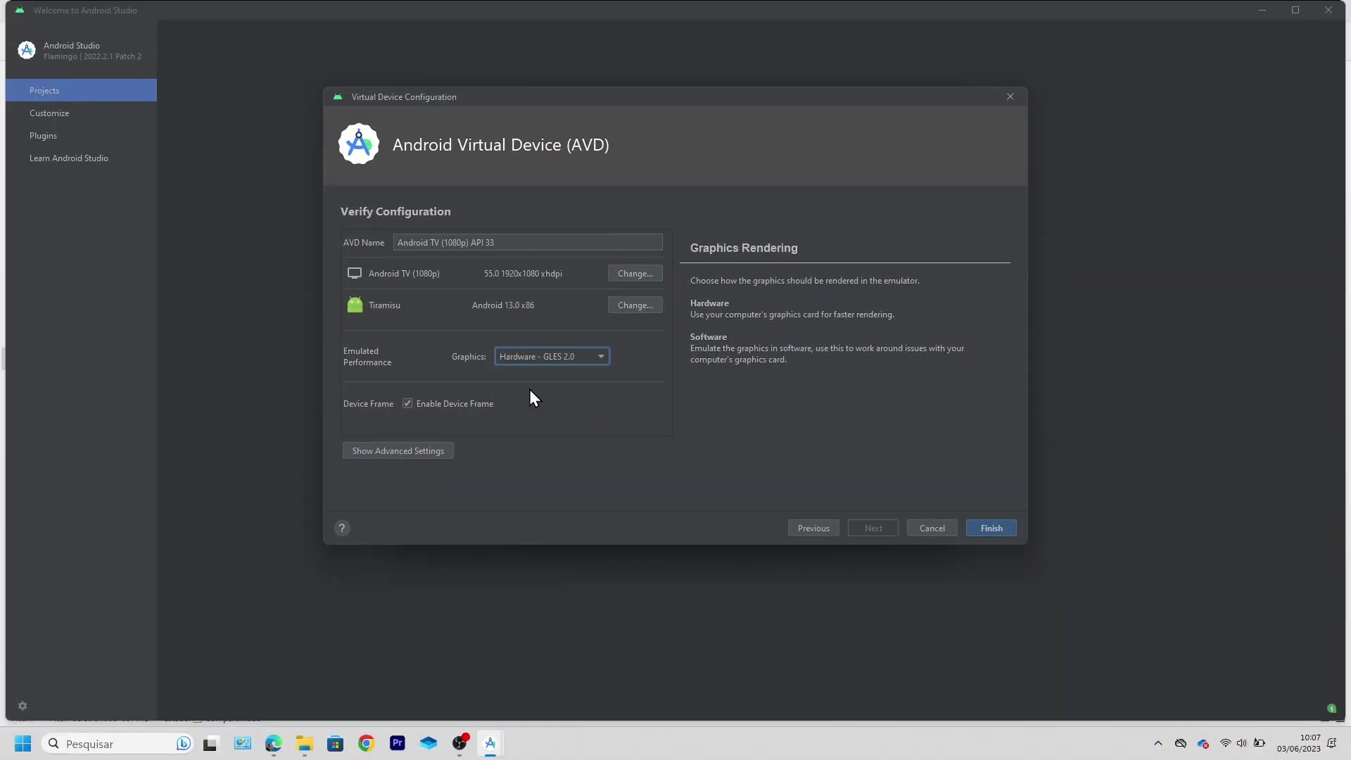
click(410, 450)
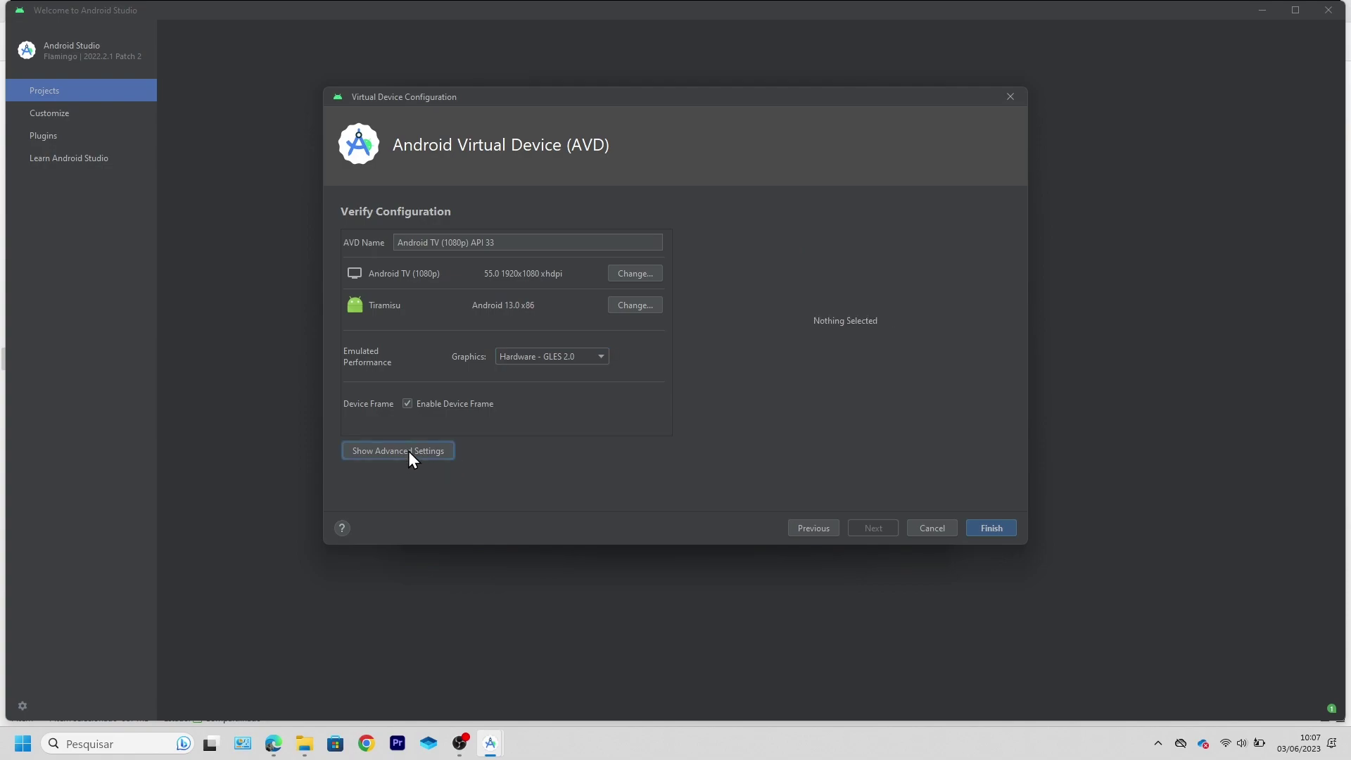
scroll(487, 394, down, 1)
scroll(488, 392, down, 3)
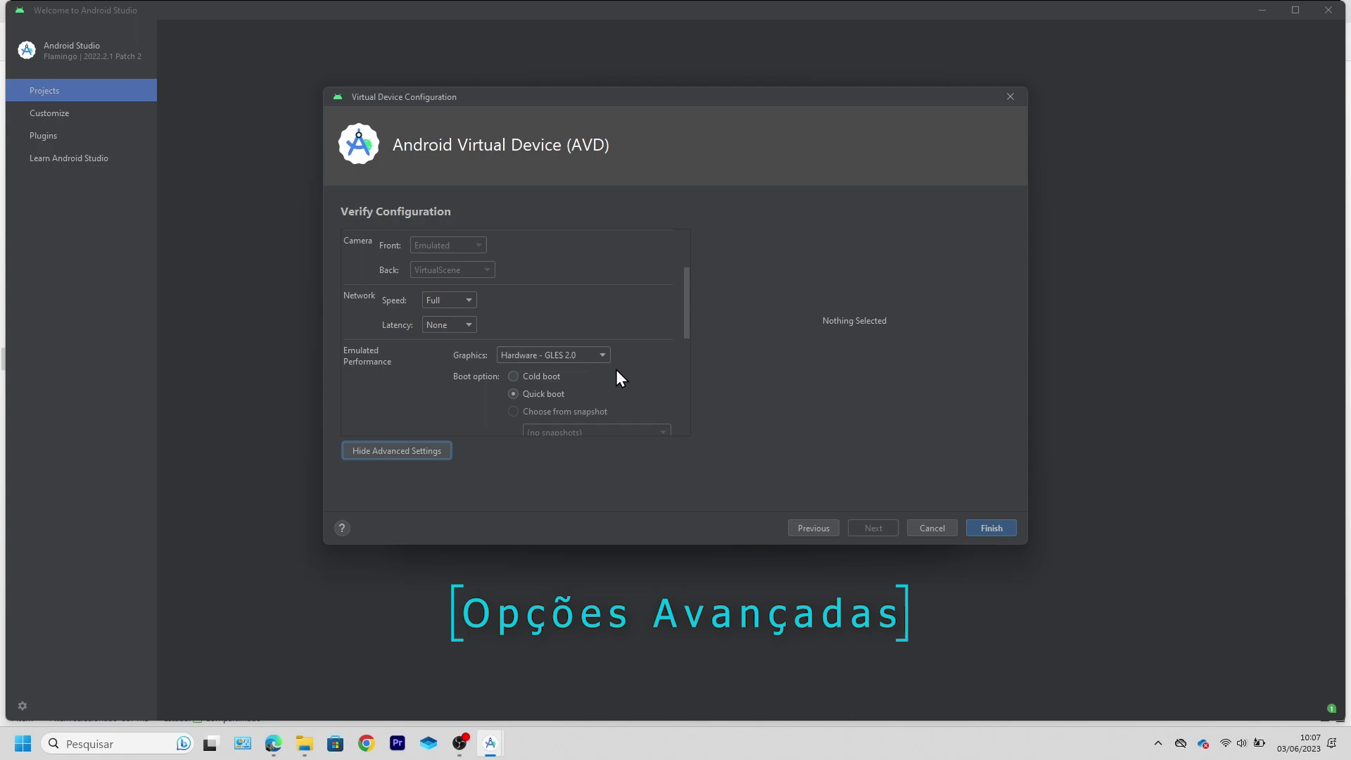
click(512, 375)
- Set the virtual device's RAM to 6 GB
scroll(588, 366, down, 5)
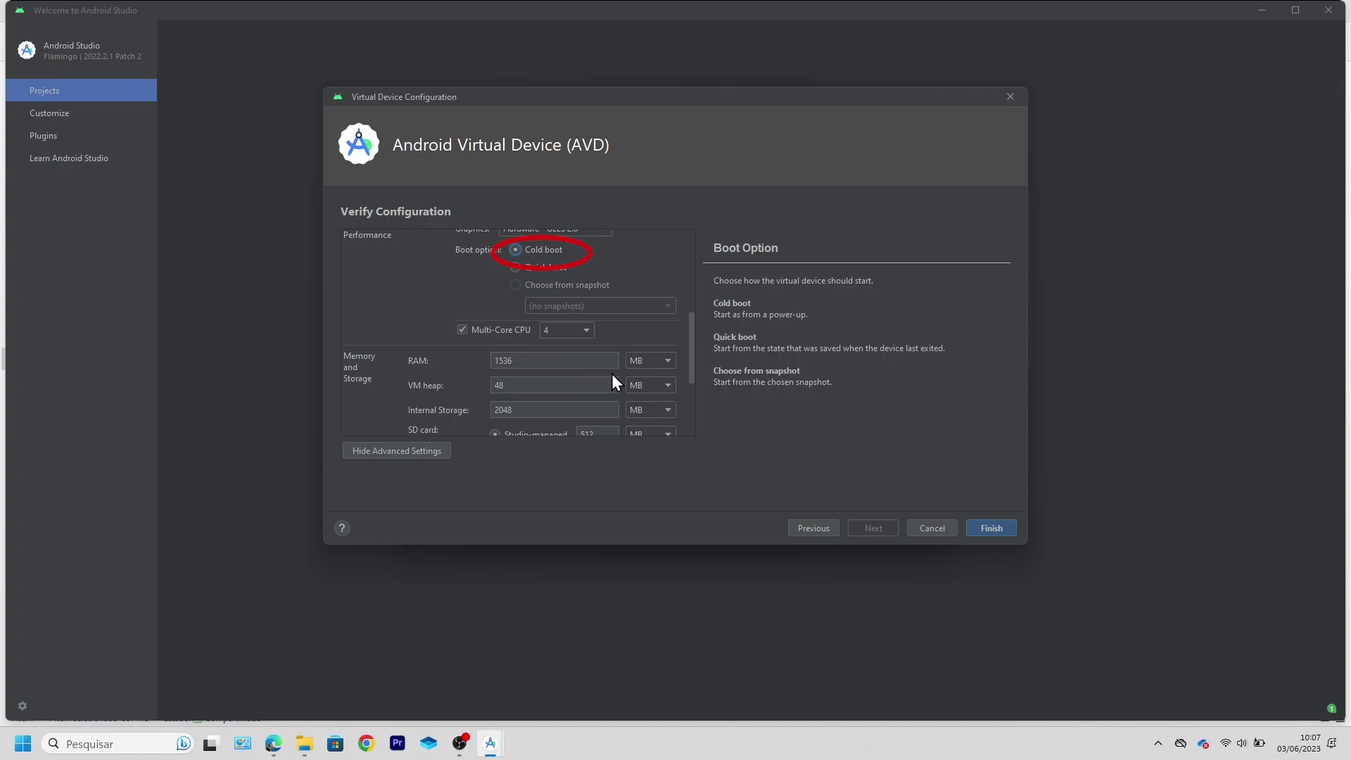
click(666, 361)
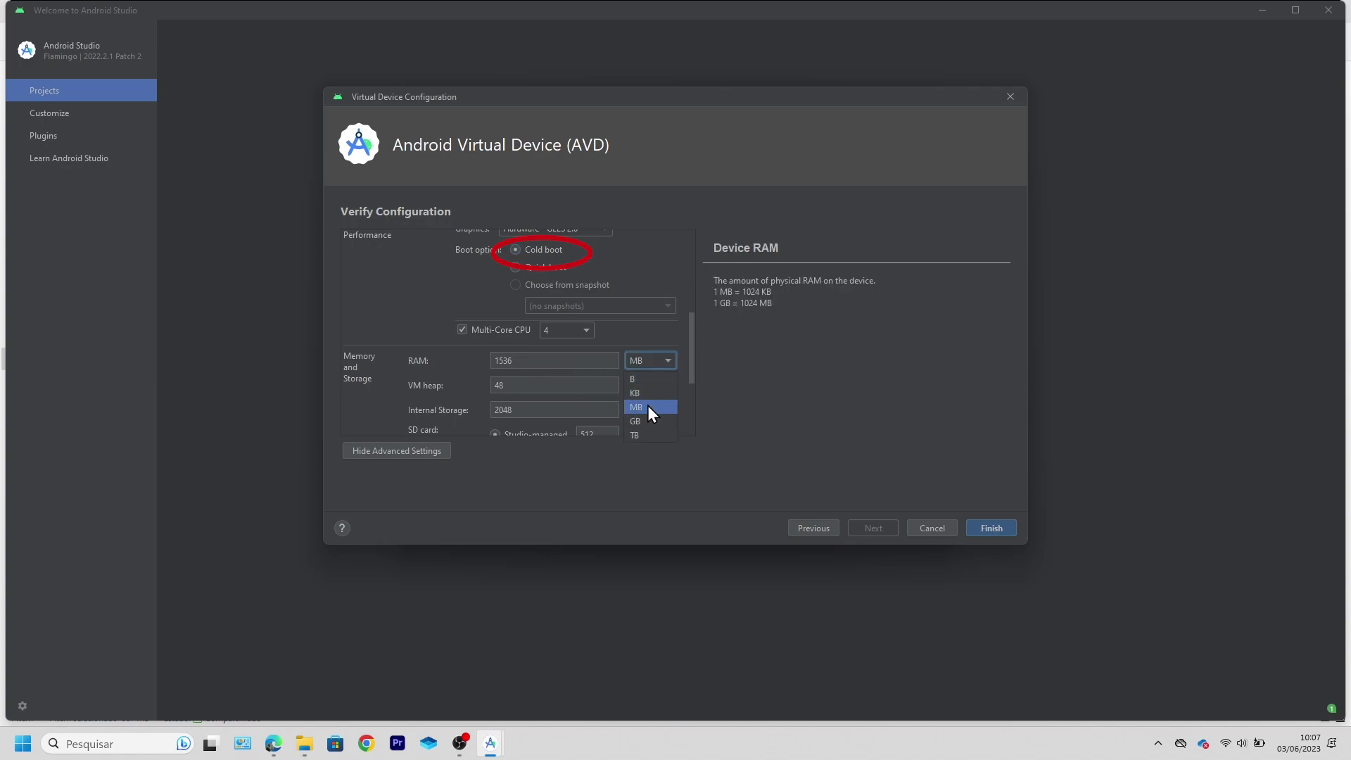
click(638, 422)
double_click(493, 359)
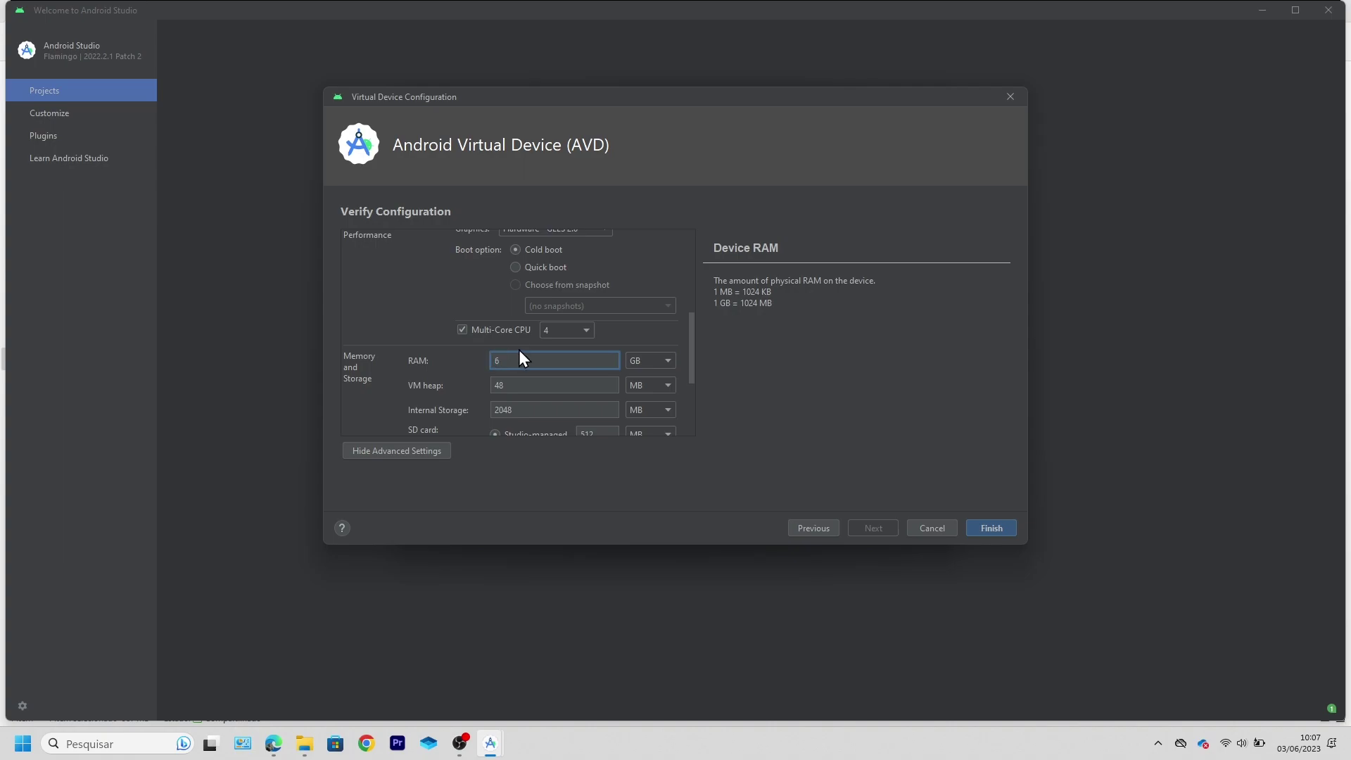
scroll(596, 365, down, 1)
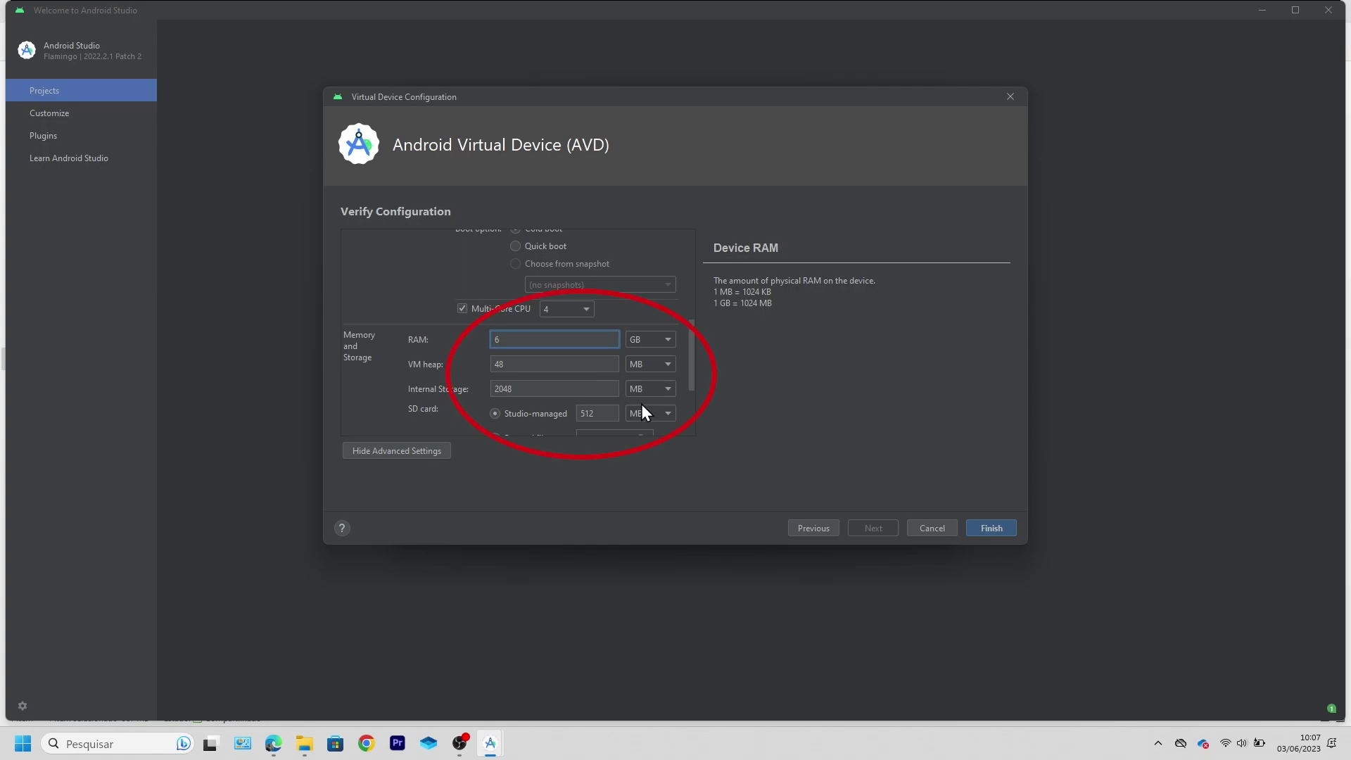
- Set the virtual device's internal storage to 10 GB
scroll(672, 399, down, 1)
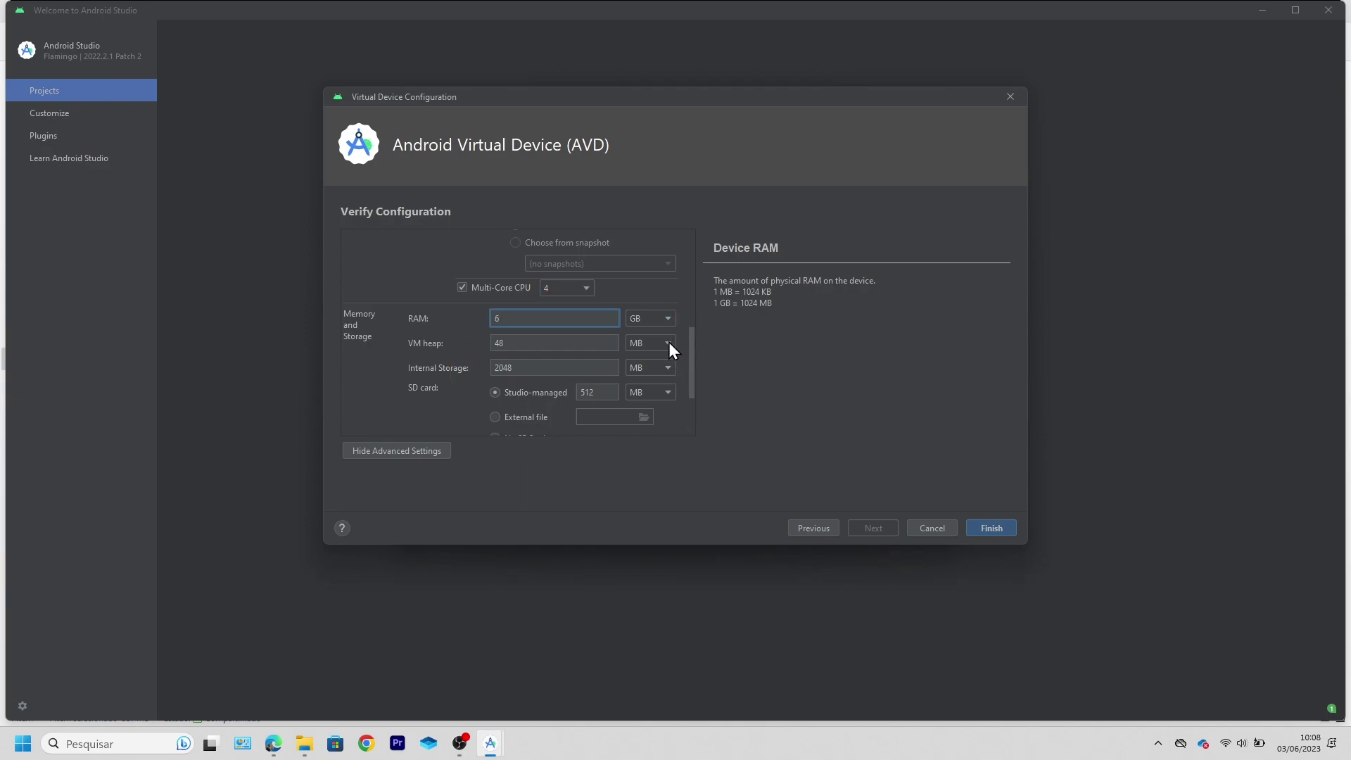
click(668, 368)
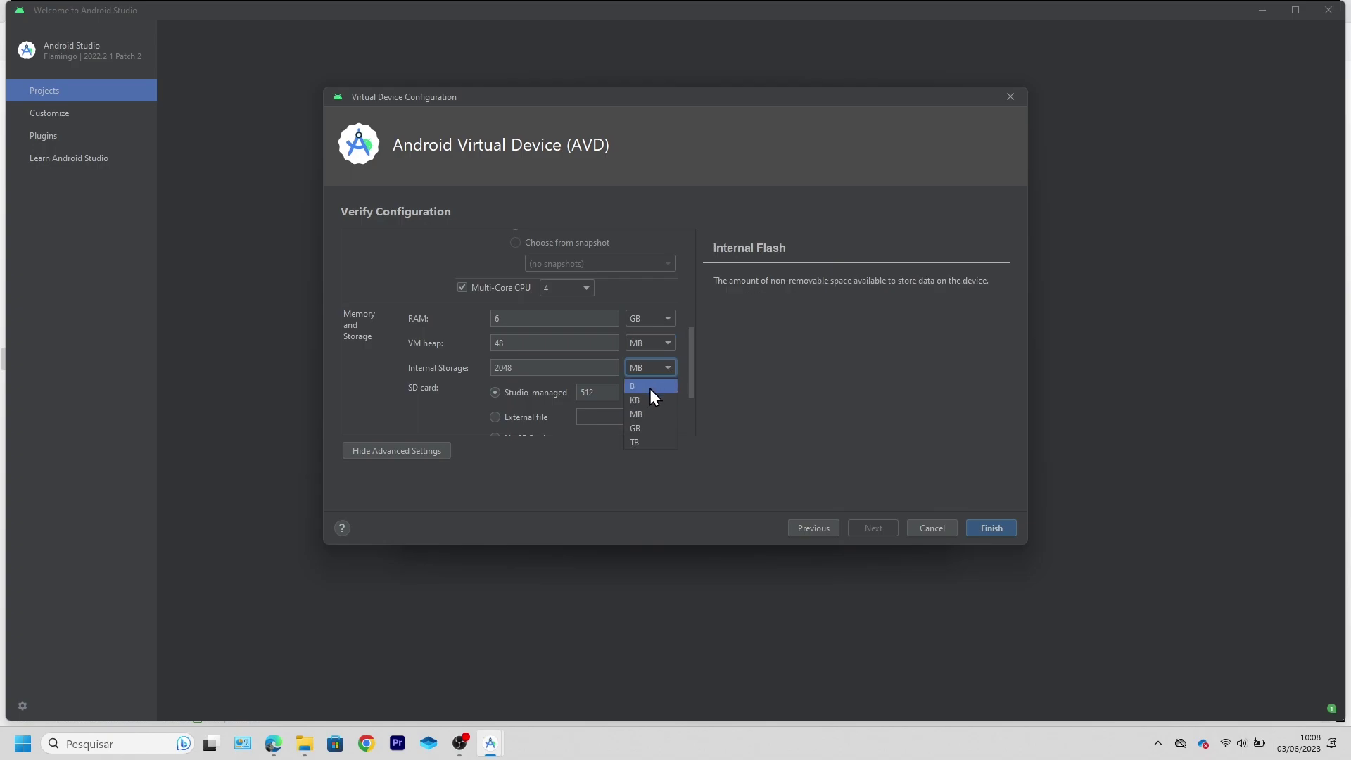
click(647, 428)
key(shift+Tab)
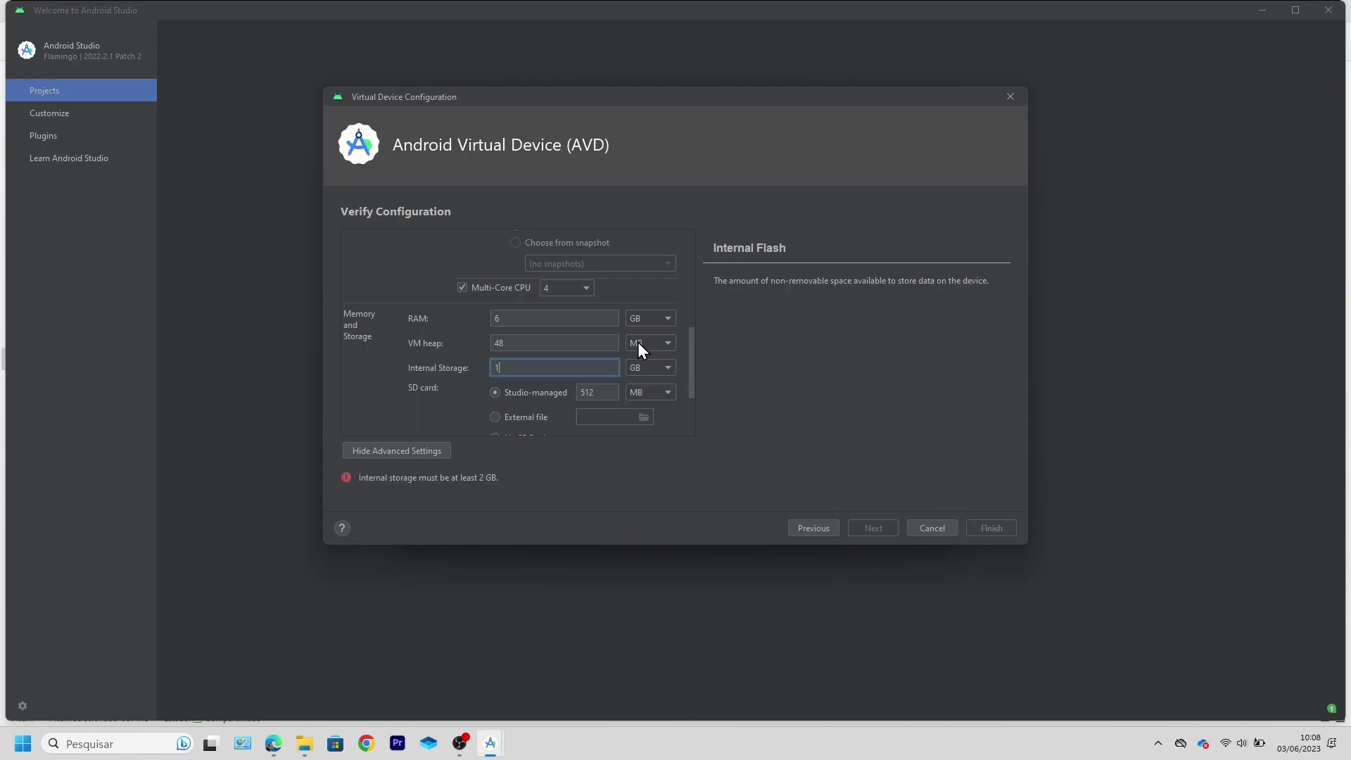
text(10)
- Disable the device frame, keep tv_1080p as the custom skin definition, and finish creating the virtual device
scroll(612, 346, down, 1)
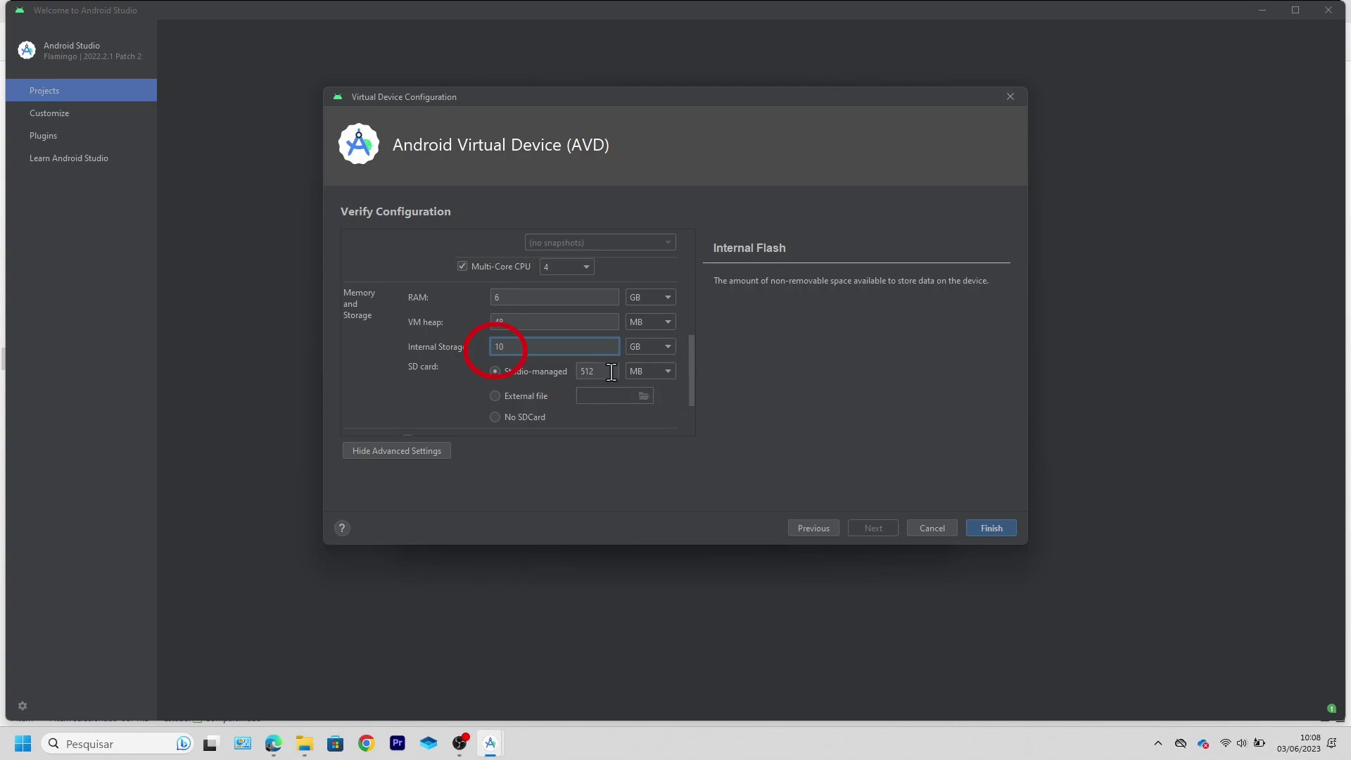
scroll(680, 380, down, 1)
scroll(680, 379, down, 3)
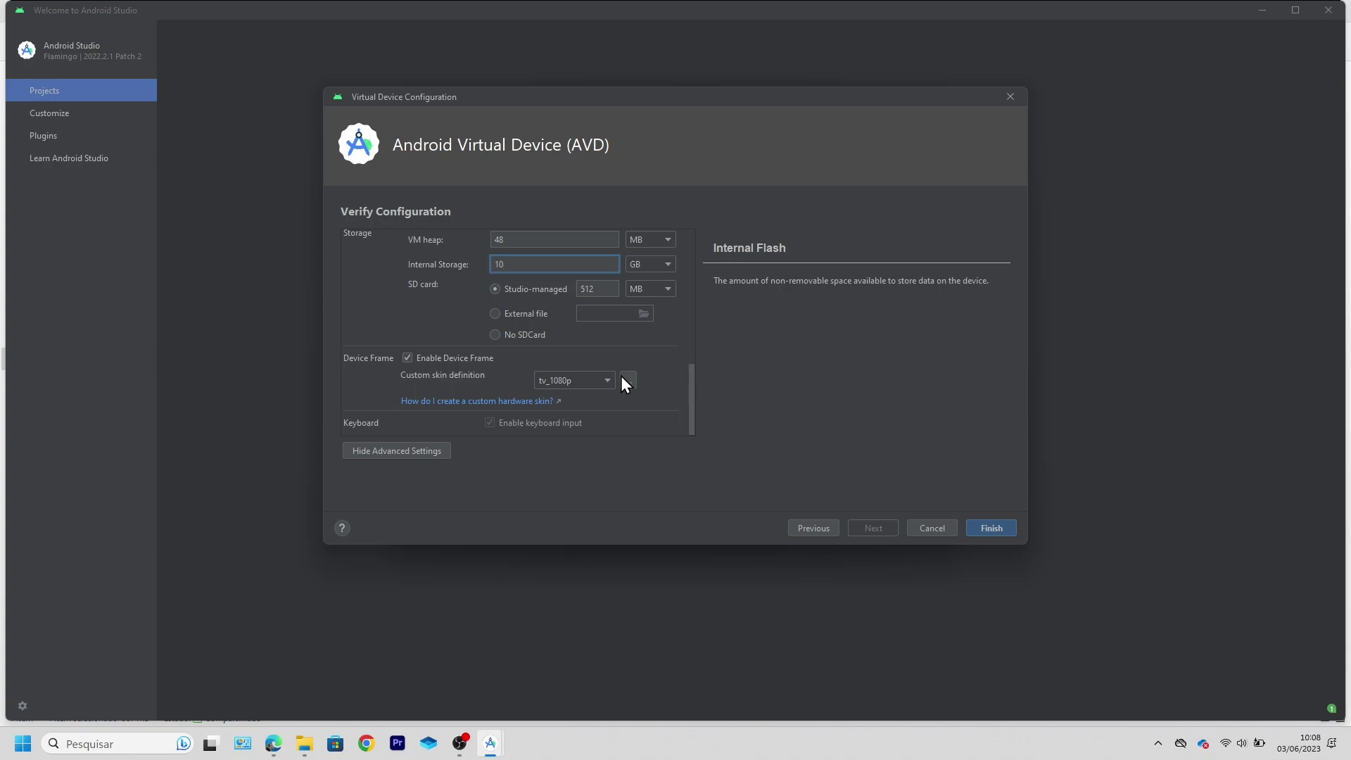
click(407, 359)
click(607, 382)
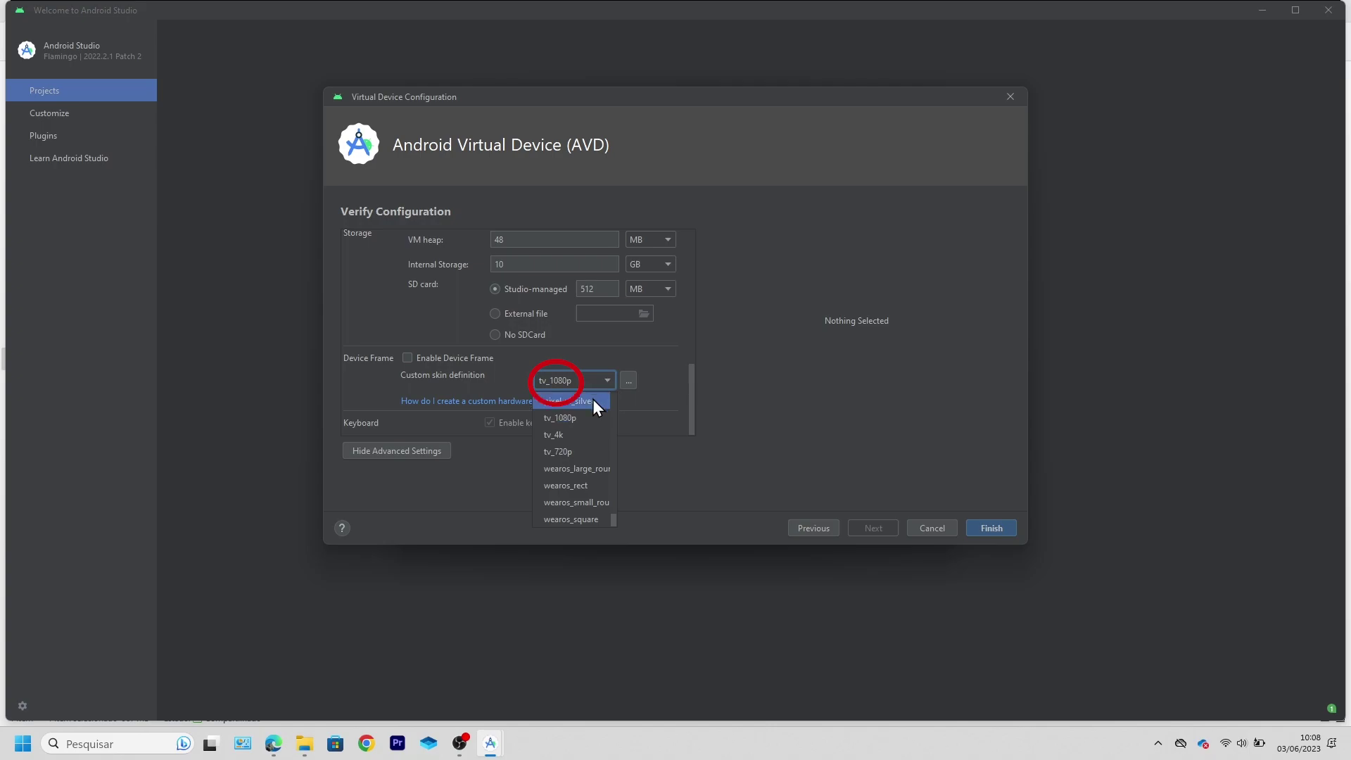
click(588, 416)
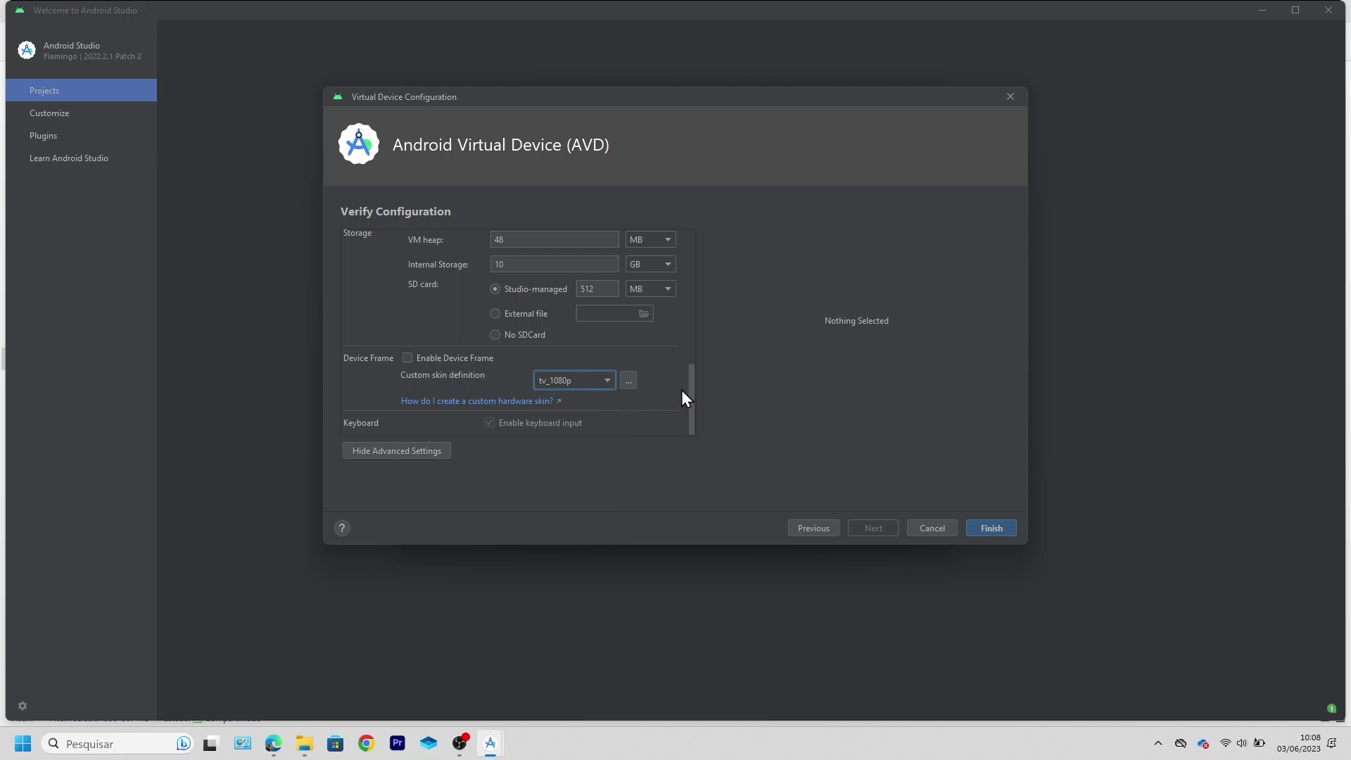
click(991, 527)
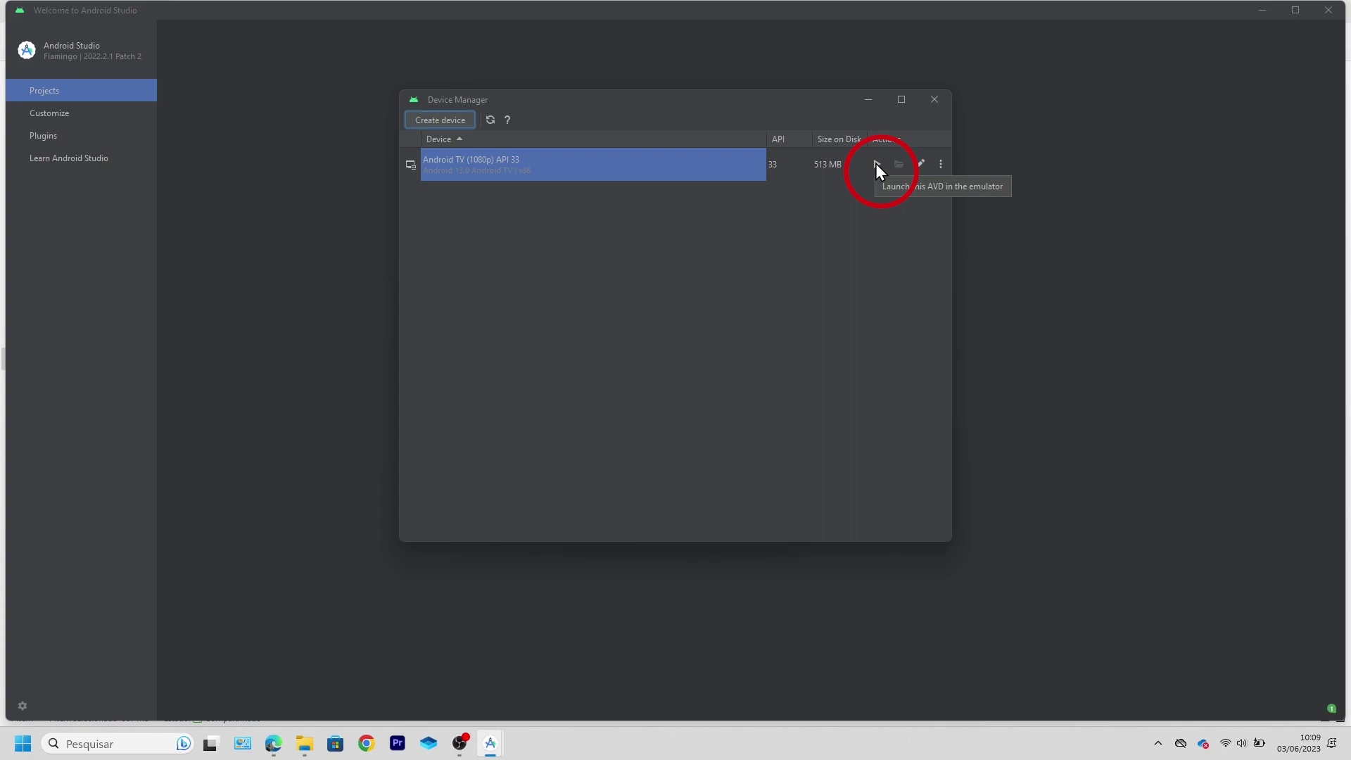
- Launch the Android TV (1080p) API 33 virtual device and start the Google Play sign-in
click(877, 165)
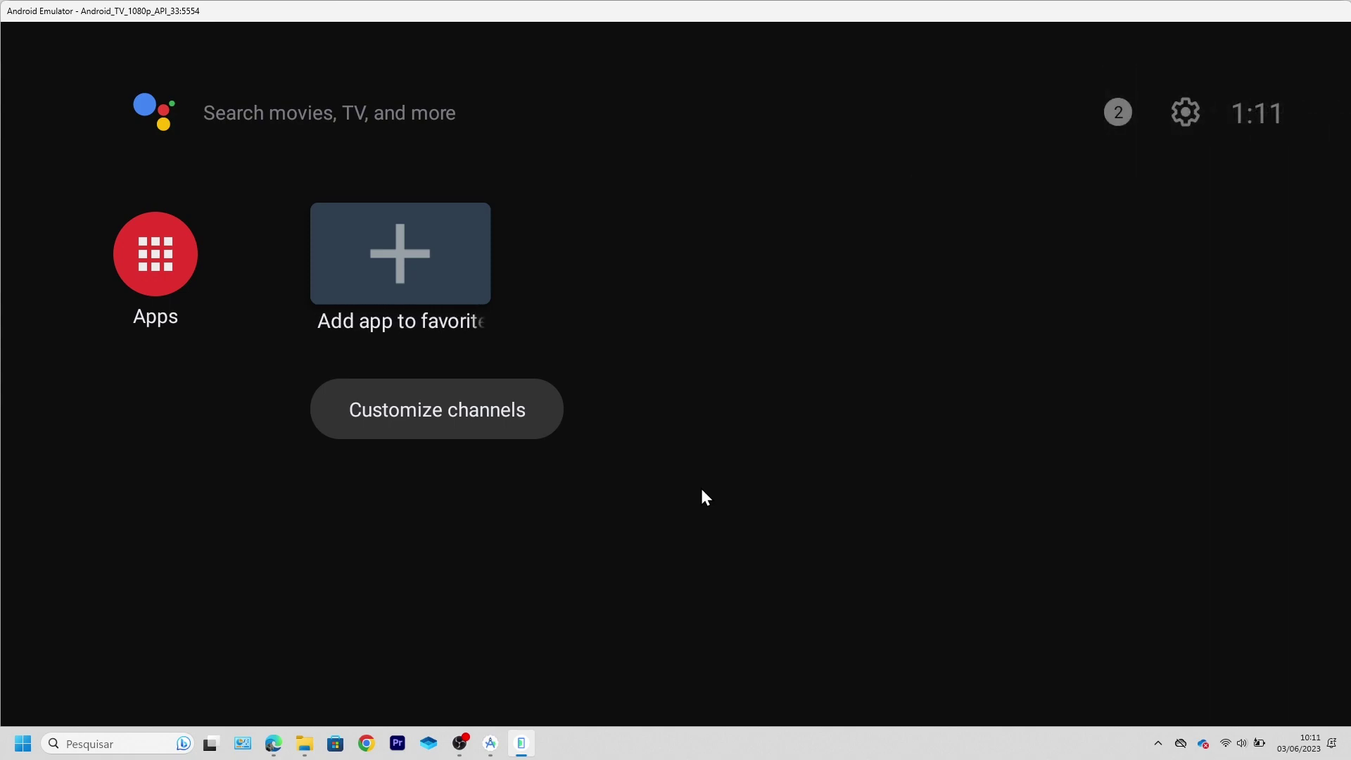
click(415, 249)
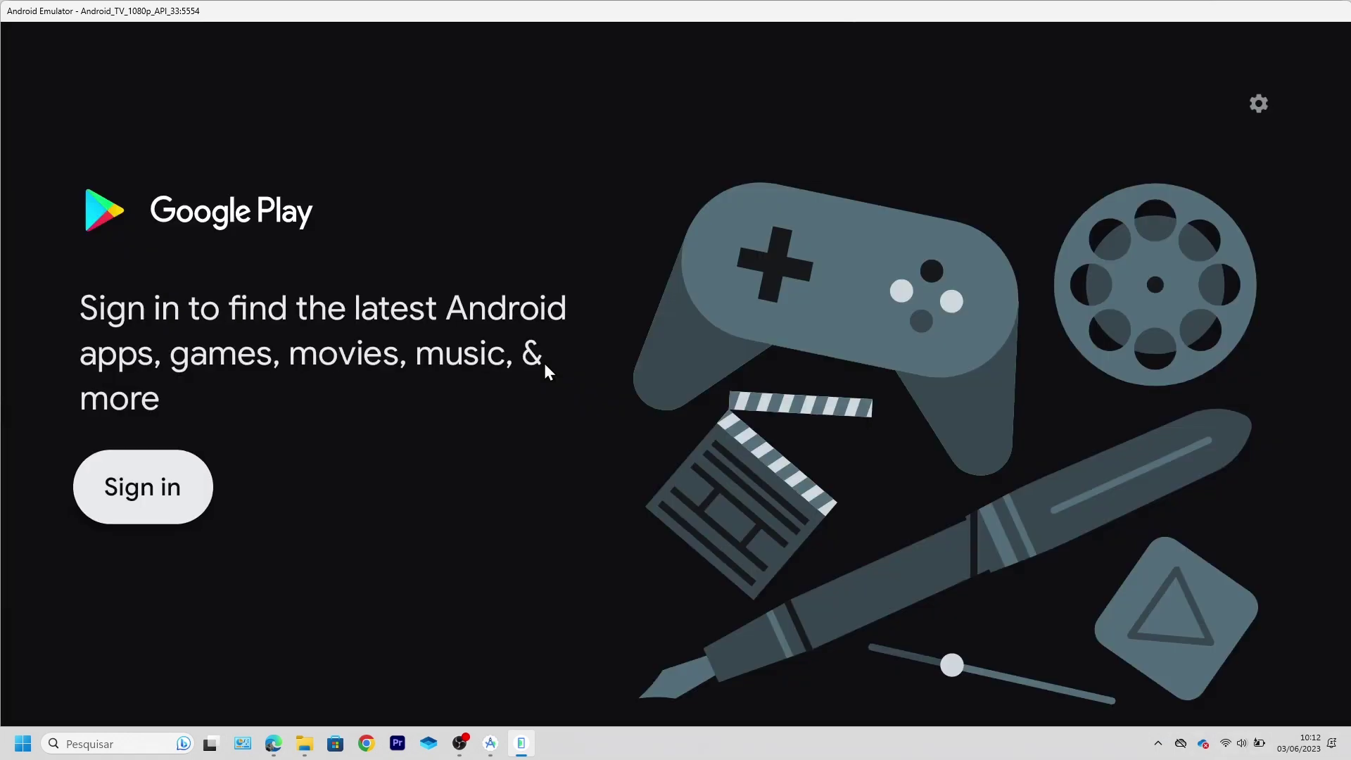
click(143, 487)
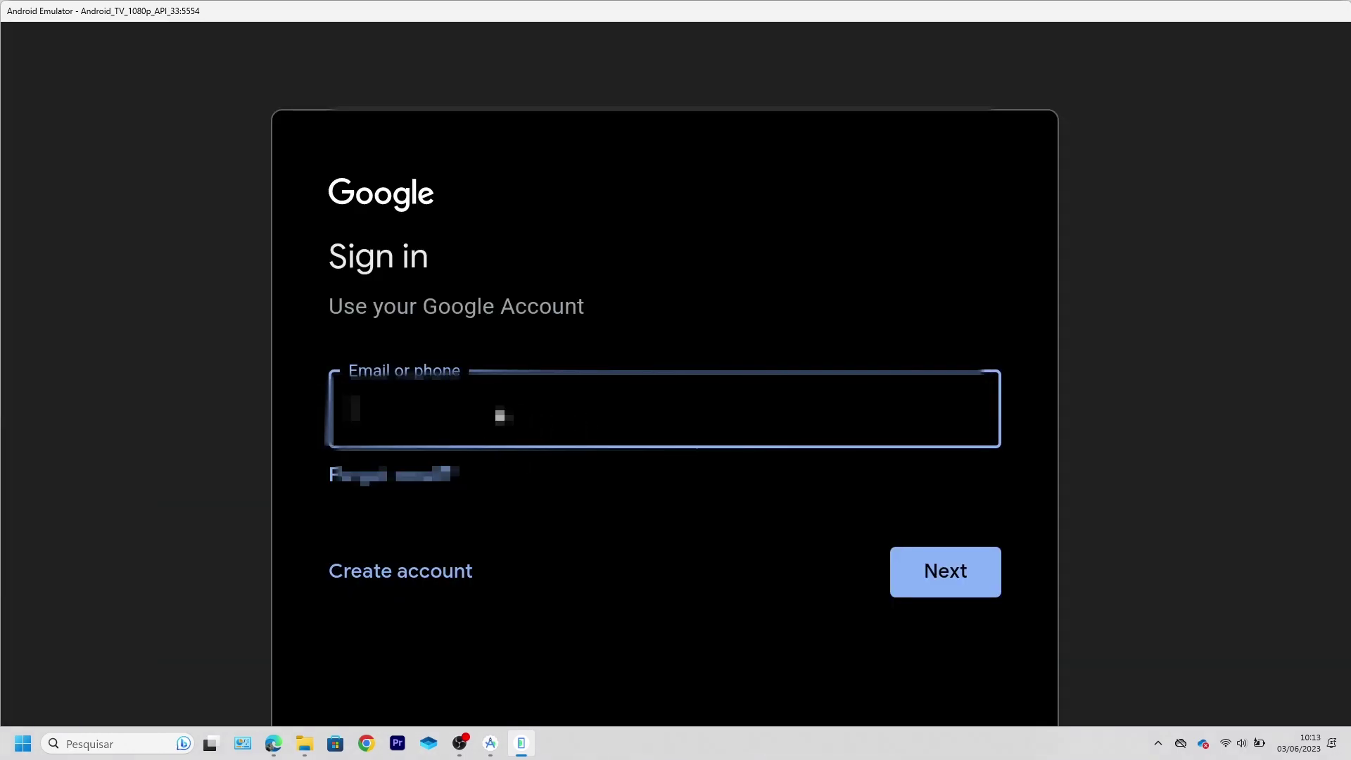
- Enter the Google account's e-mail address in the sign-in form and submit it
click(496, 413)
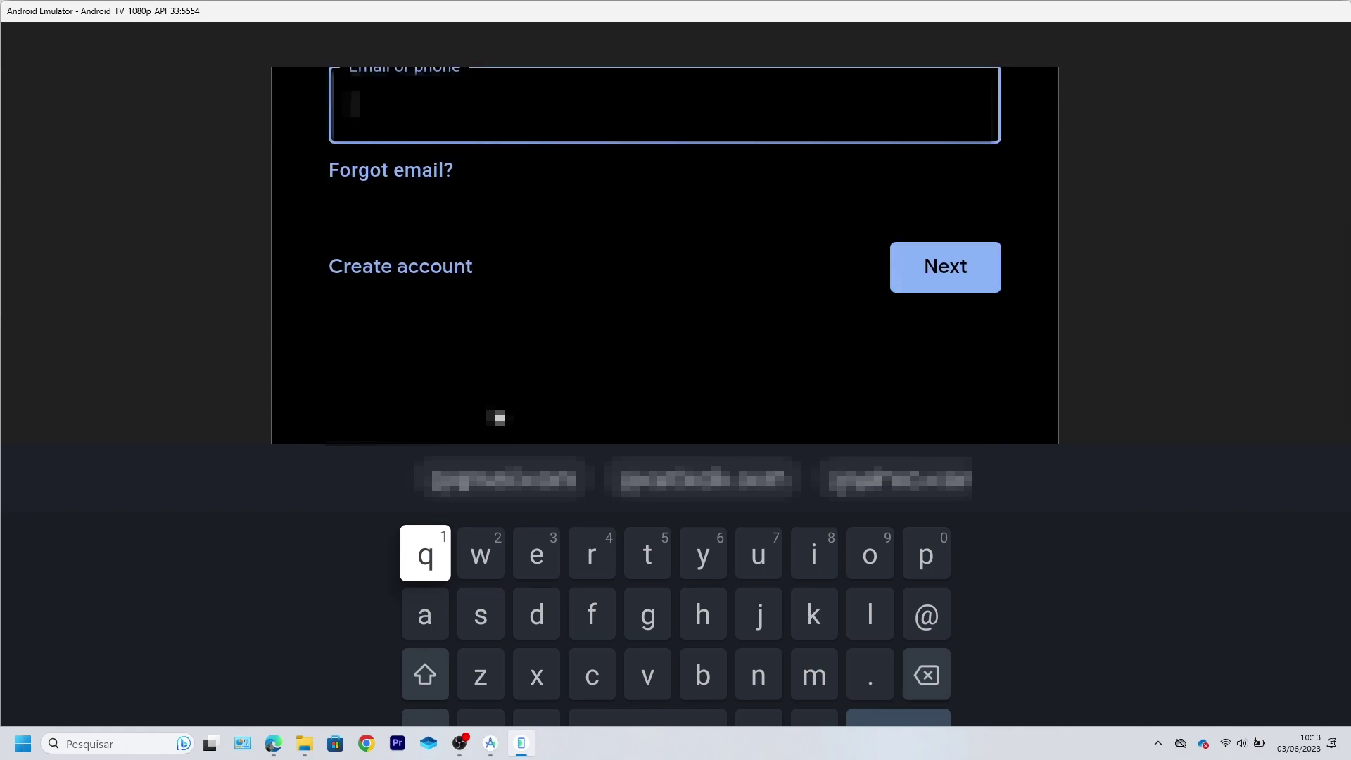
text(be*****)
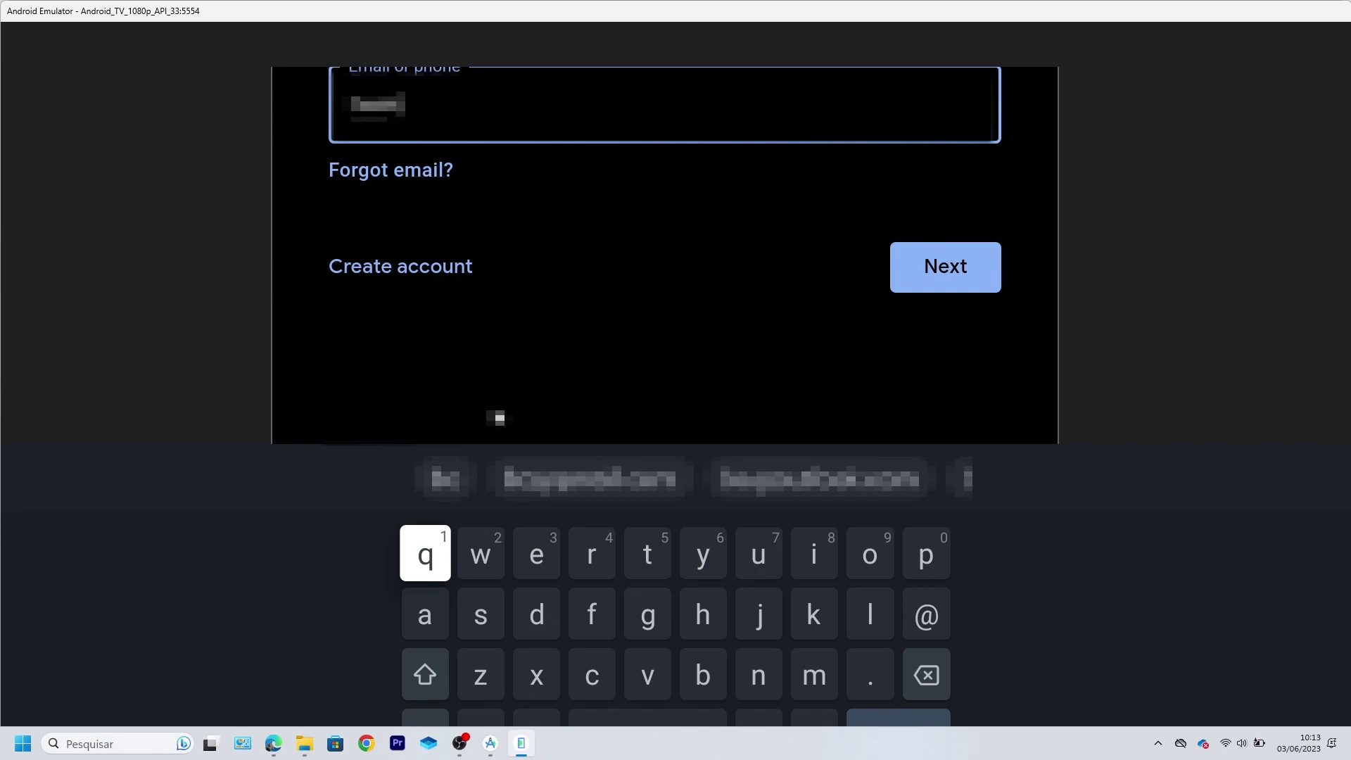
text(**********)
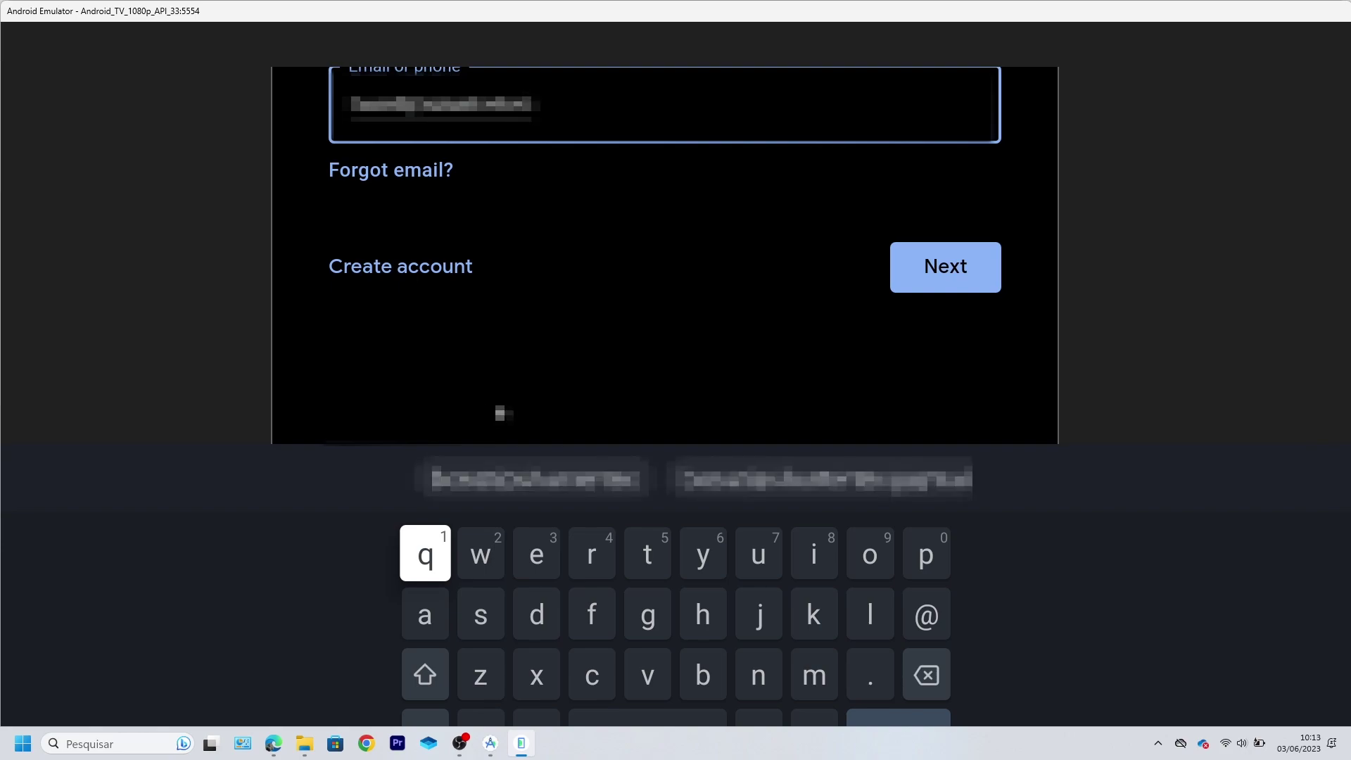
text(**)
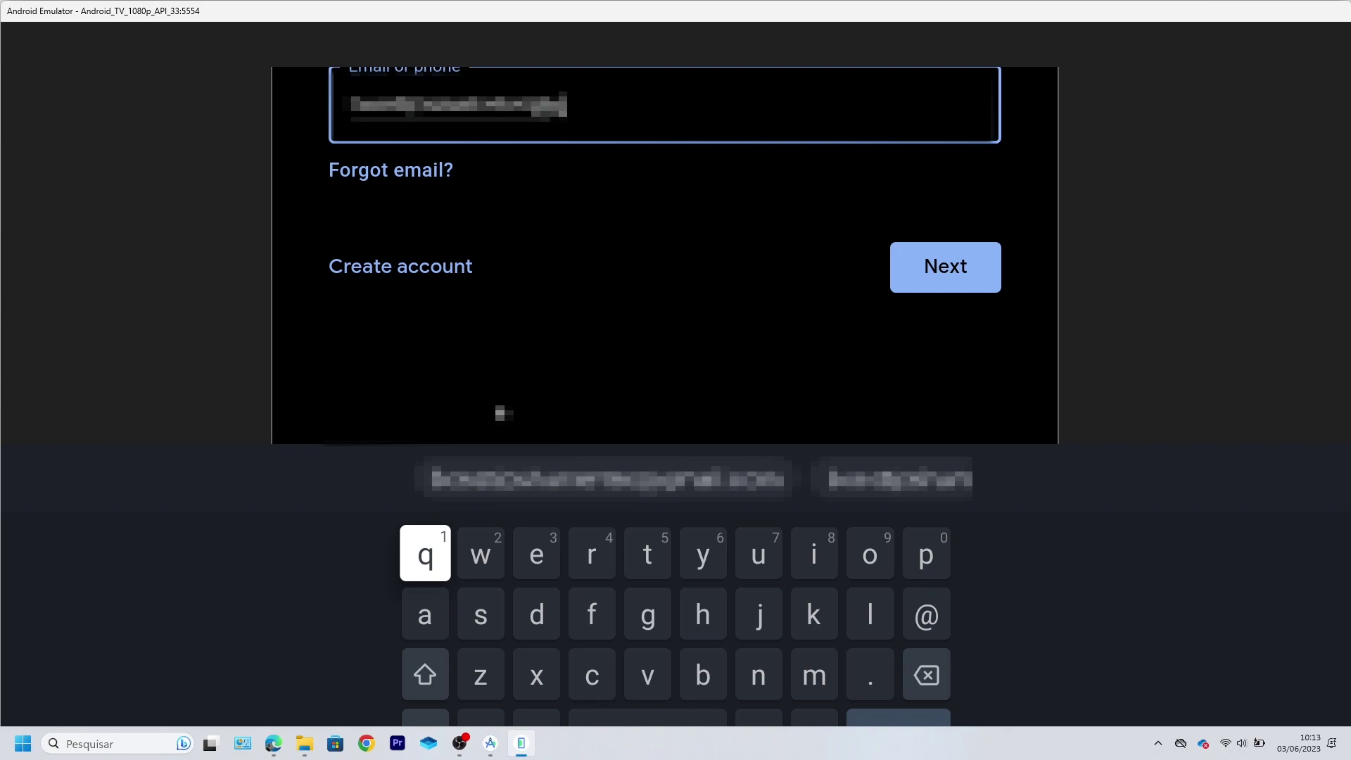
text(********)
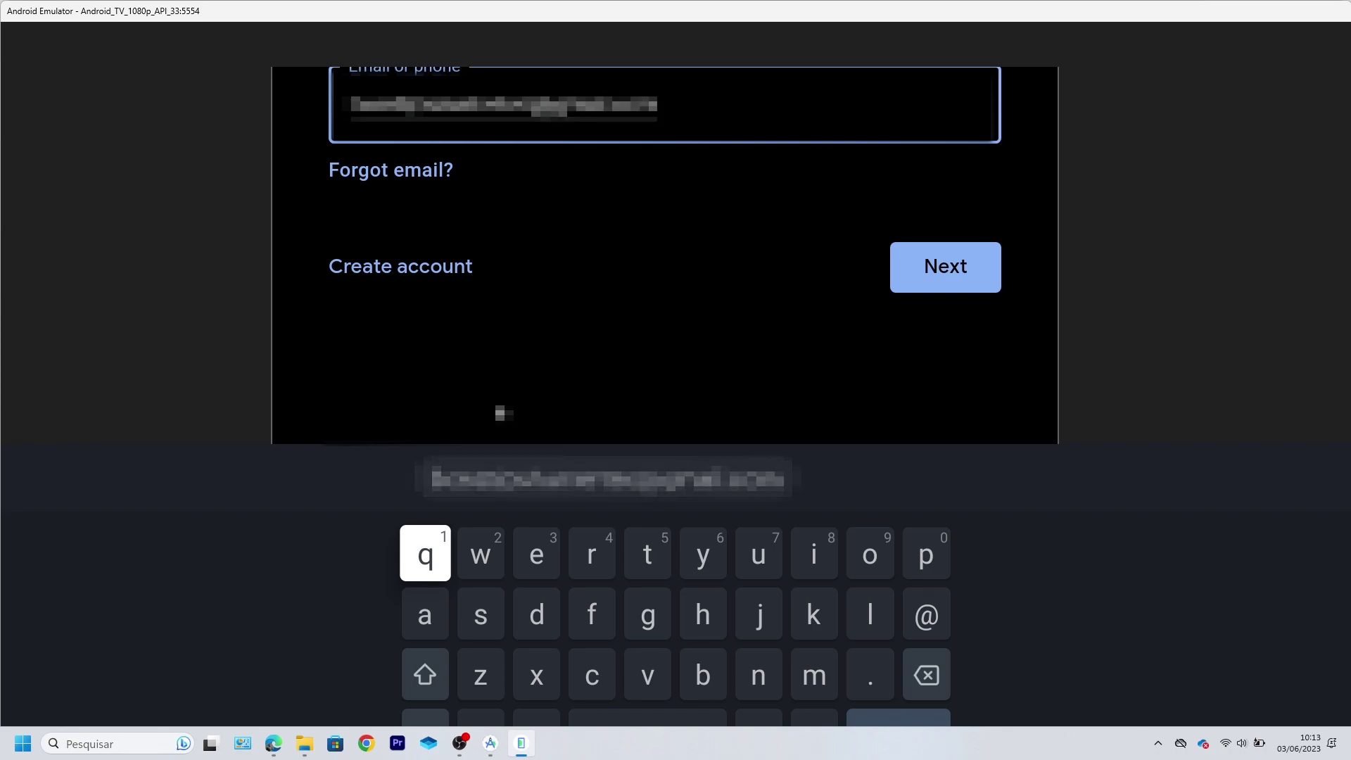
click(936, 270)
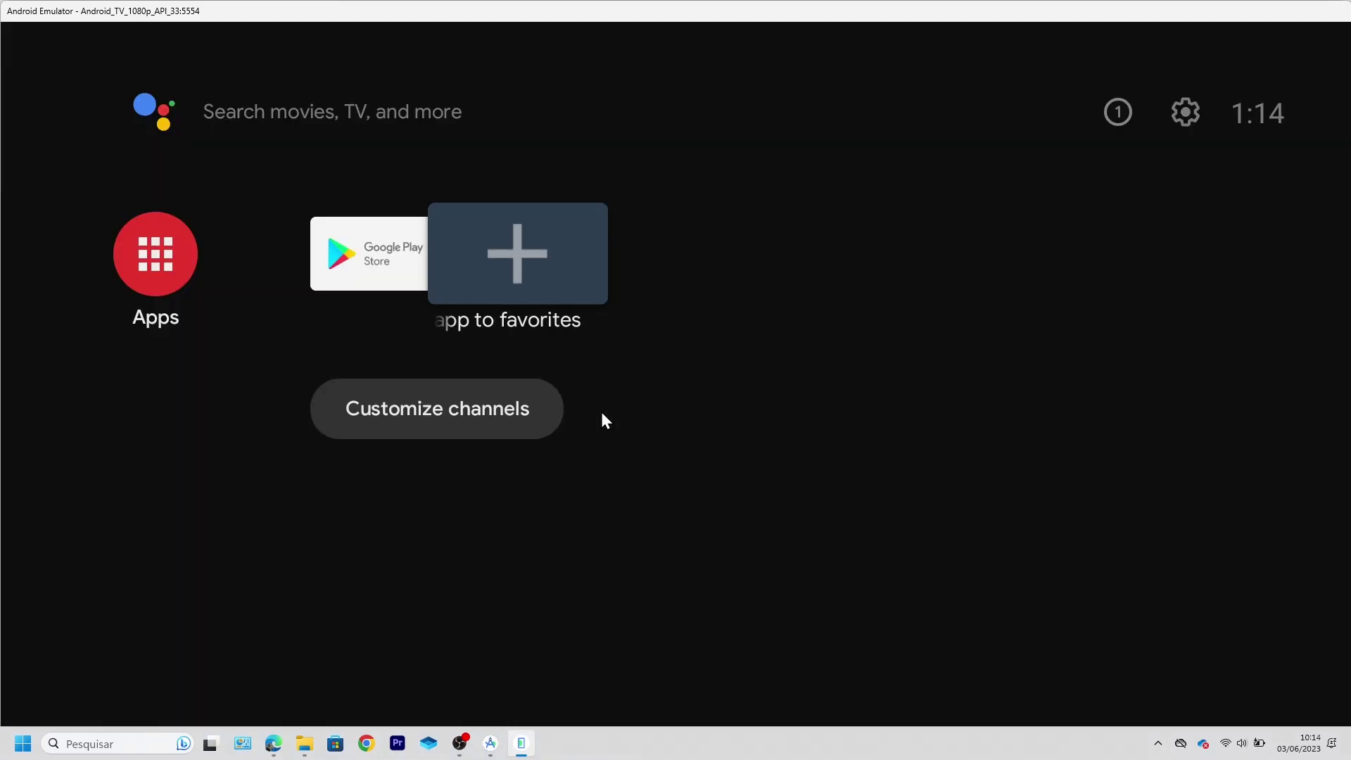
- Open the Google Play Store from the Android TV home screen
click(482, 255)
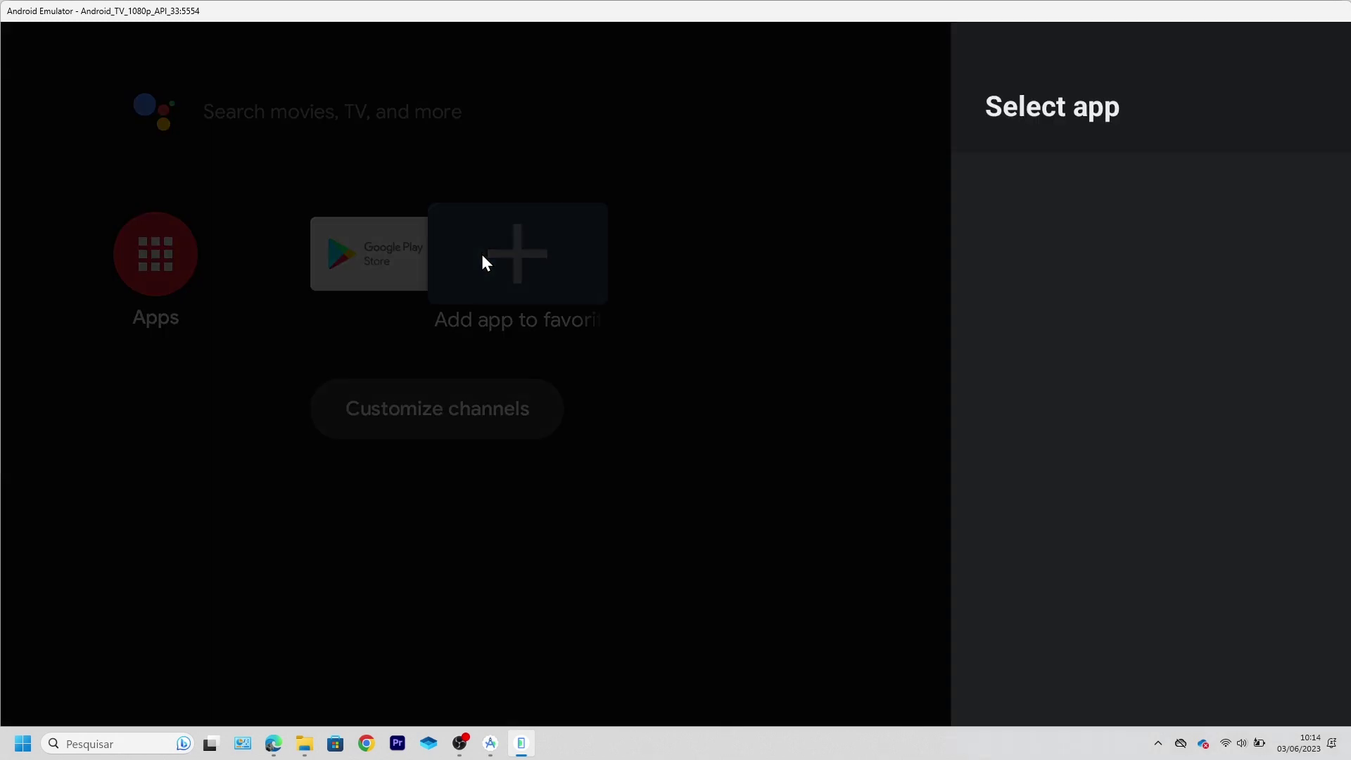
key(Return)
click(341, 232)
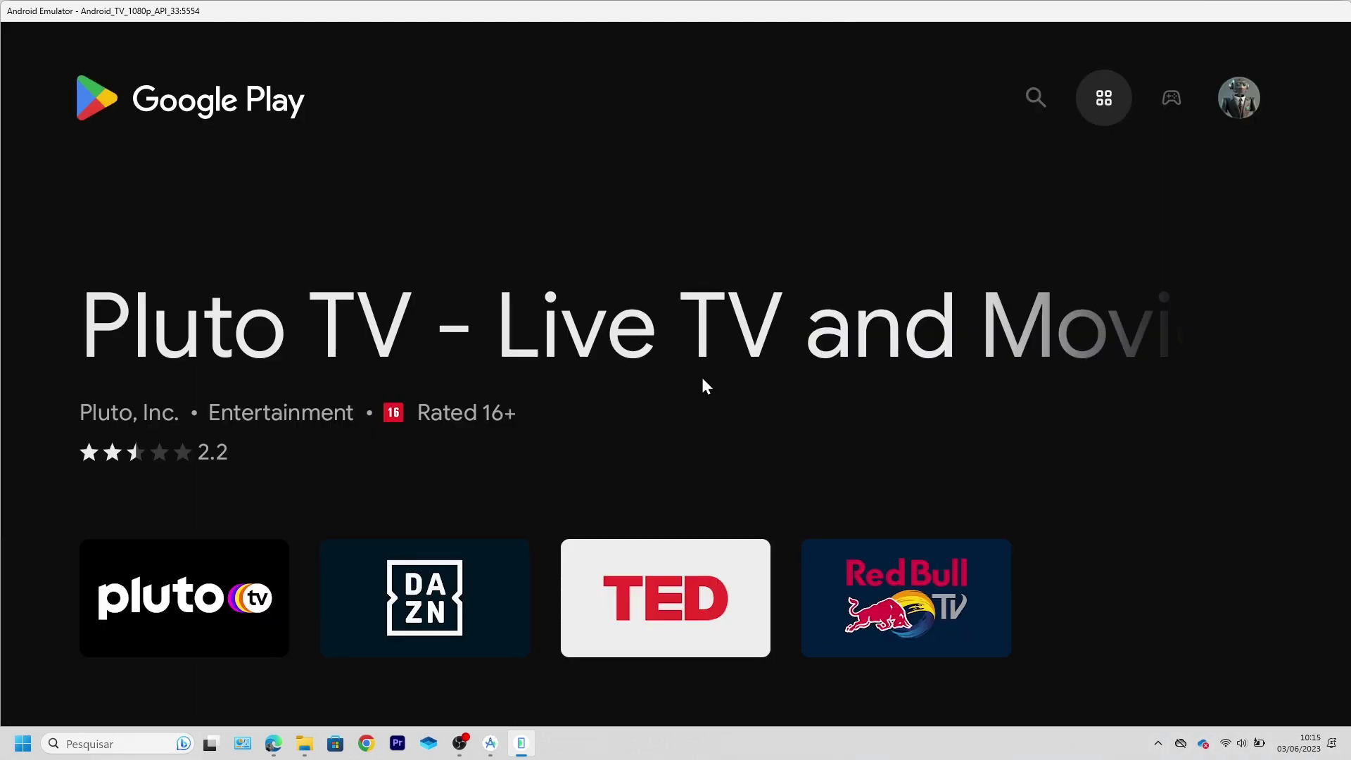
- Install TuneIn Radio: News, Music & FM from the Google Play Store and open it
scroll(706, 386, down, 10)
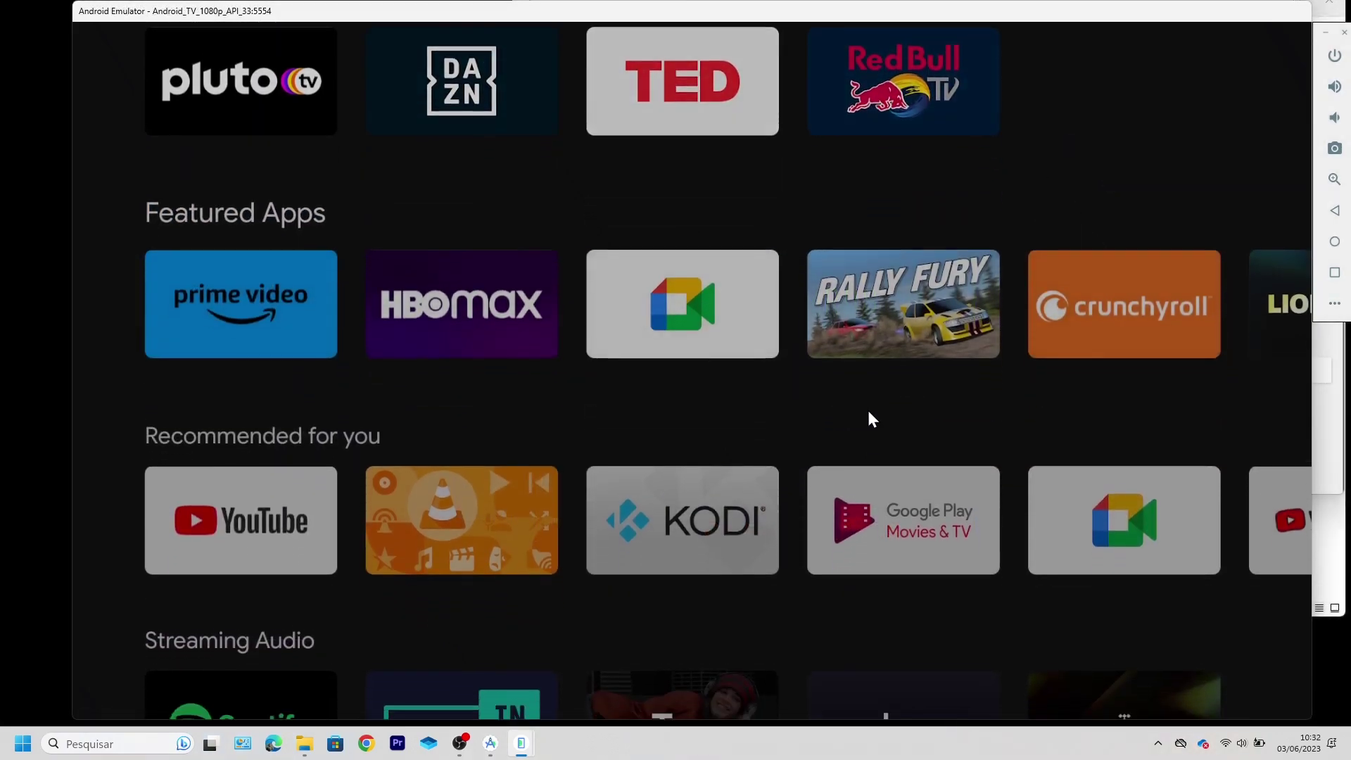
scroll(868, 419, down, 2)
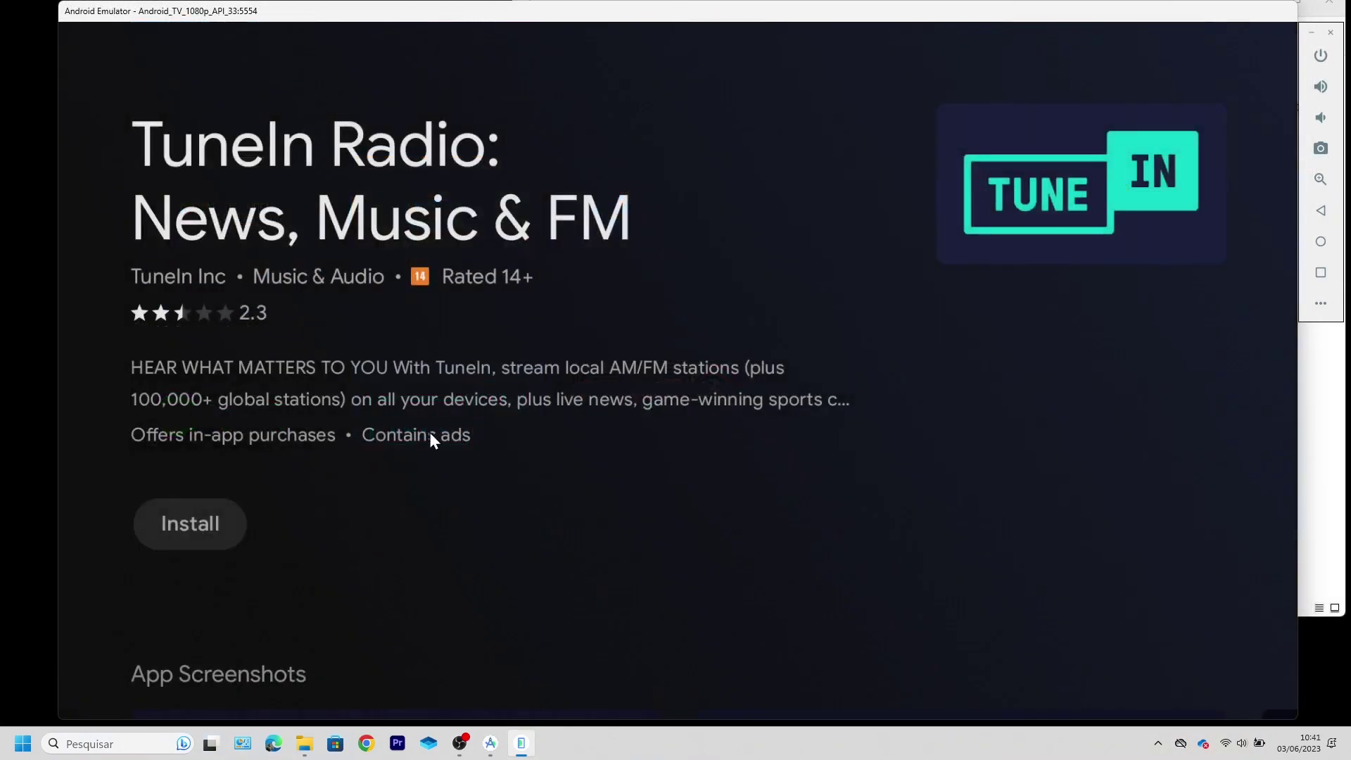
click(225, 522)
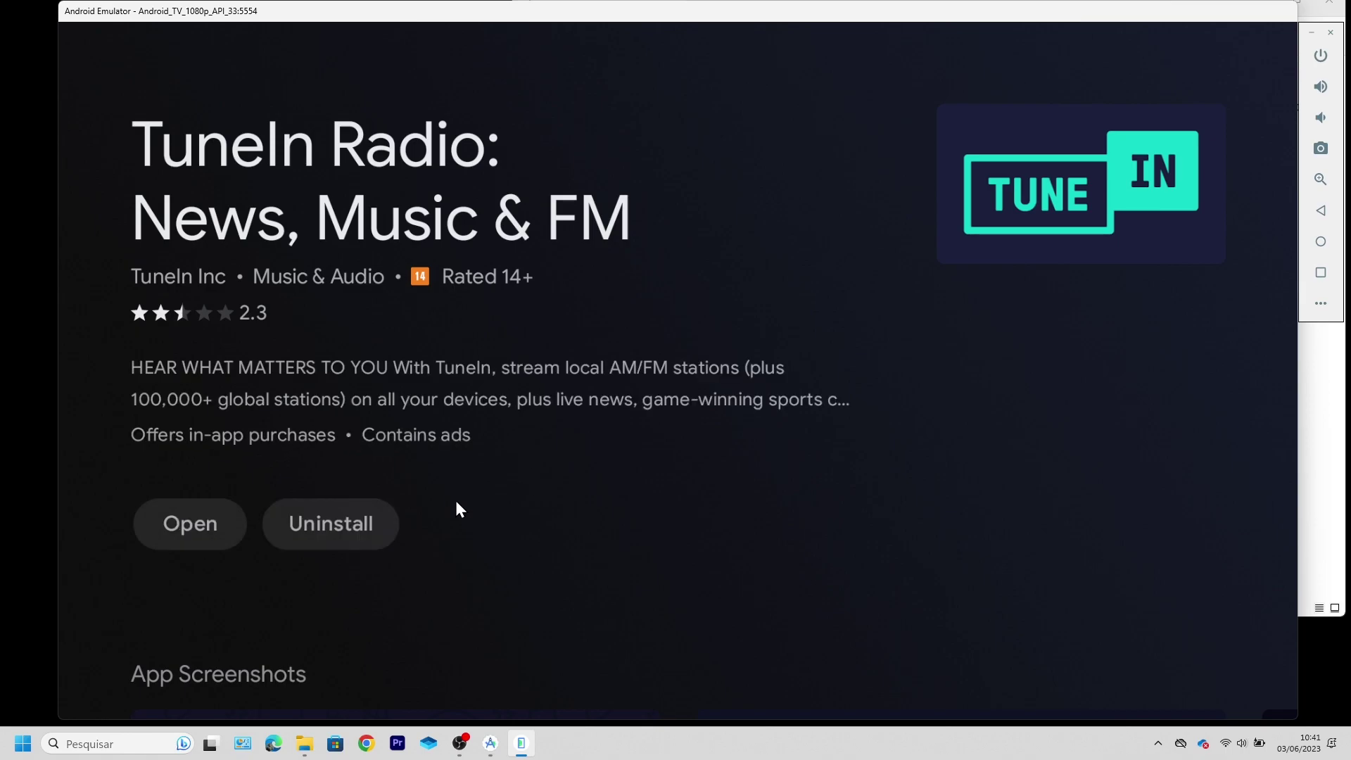
click(206, 522)
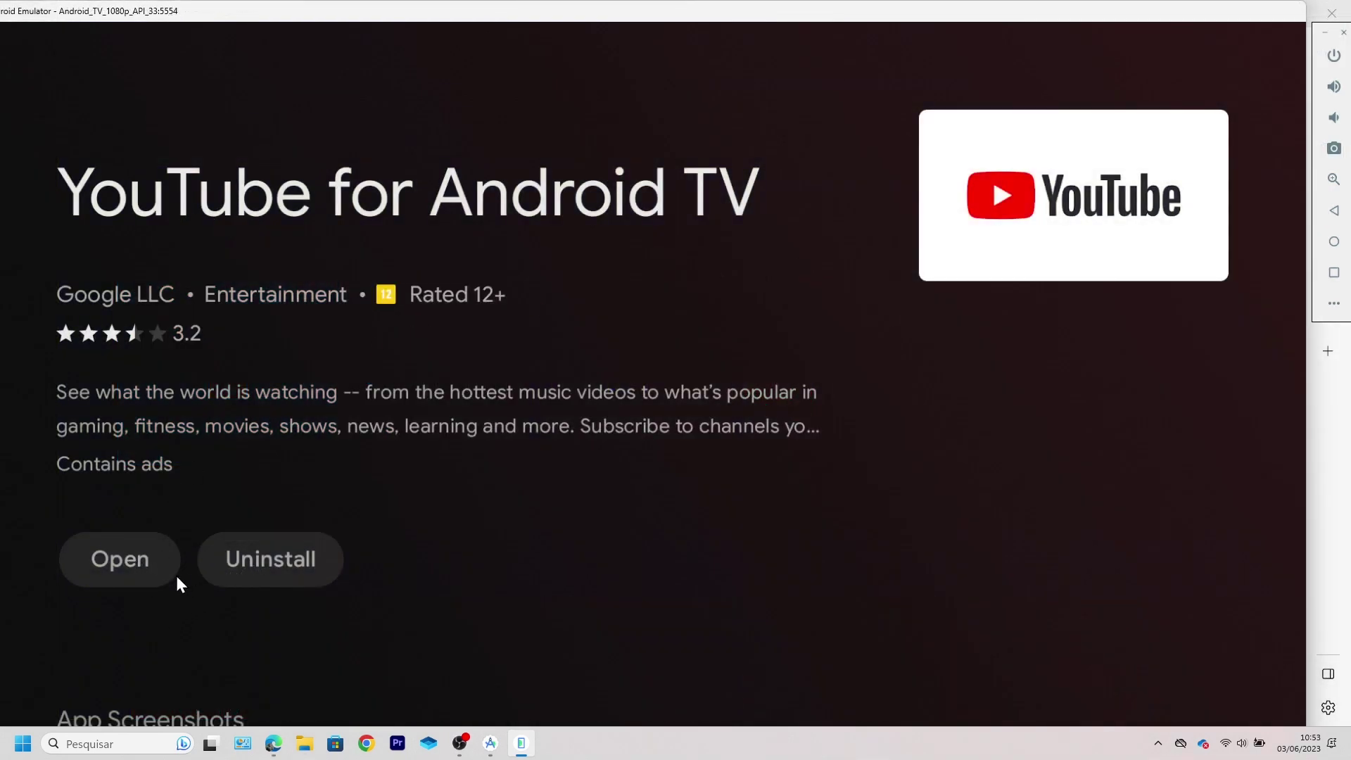
- In YouTube for Android TV, play the recommended Tina Turner live video and allow audio recording while using the app
click(121, 563)
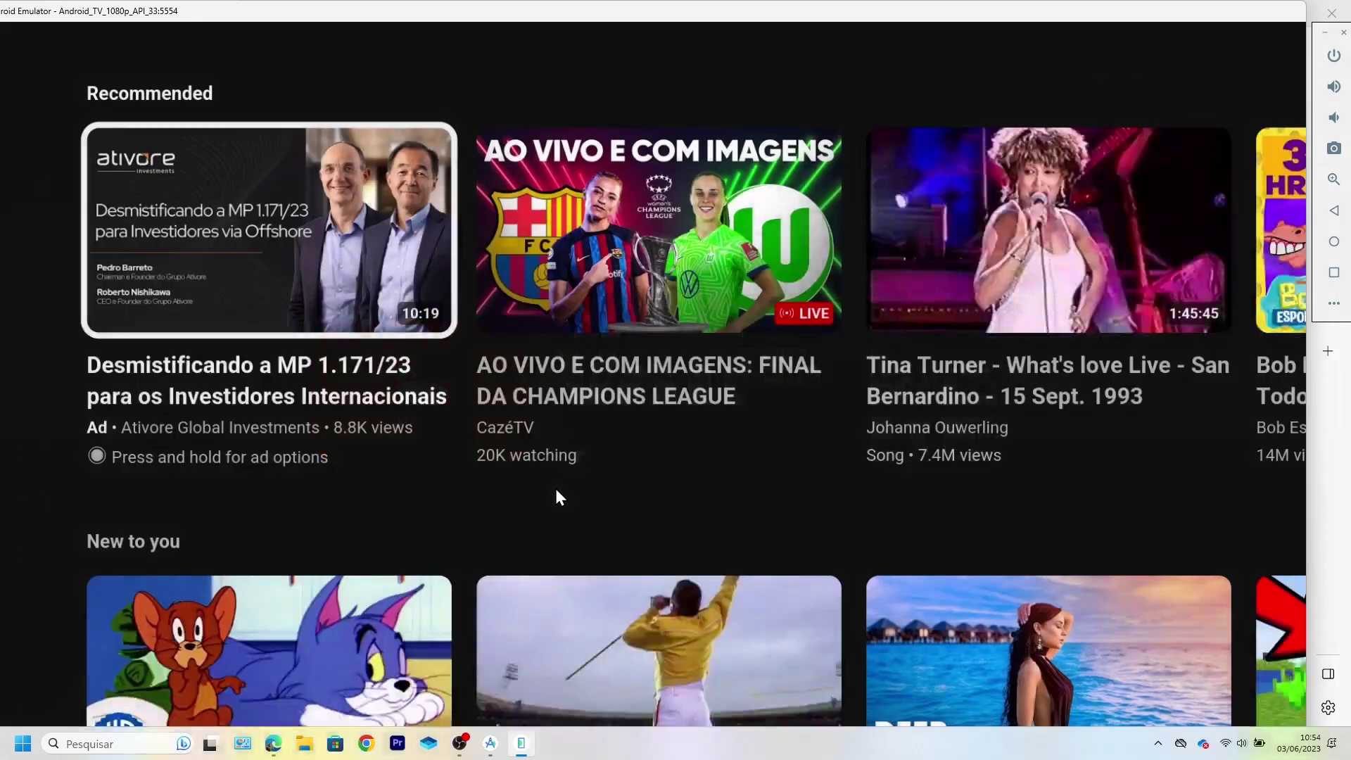
click(1021, 265)
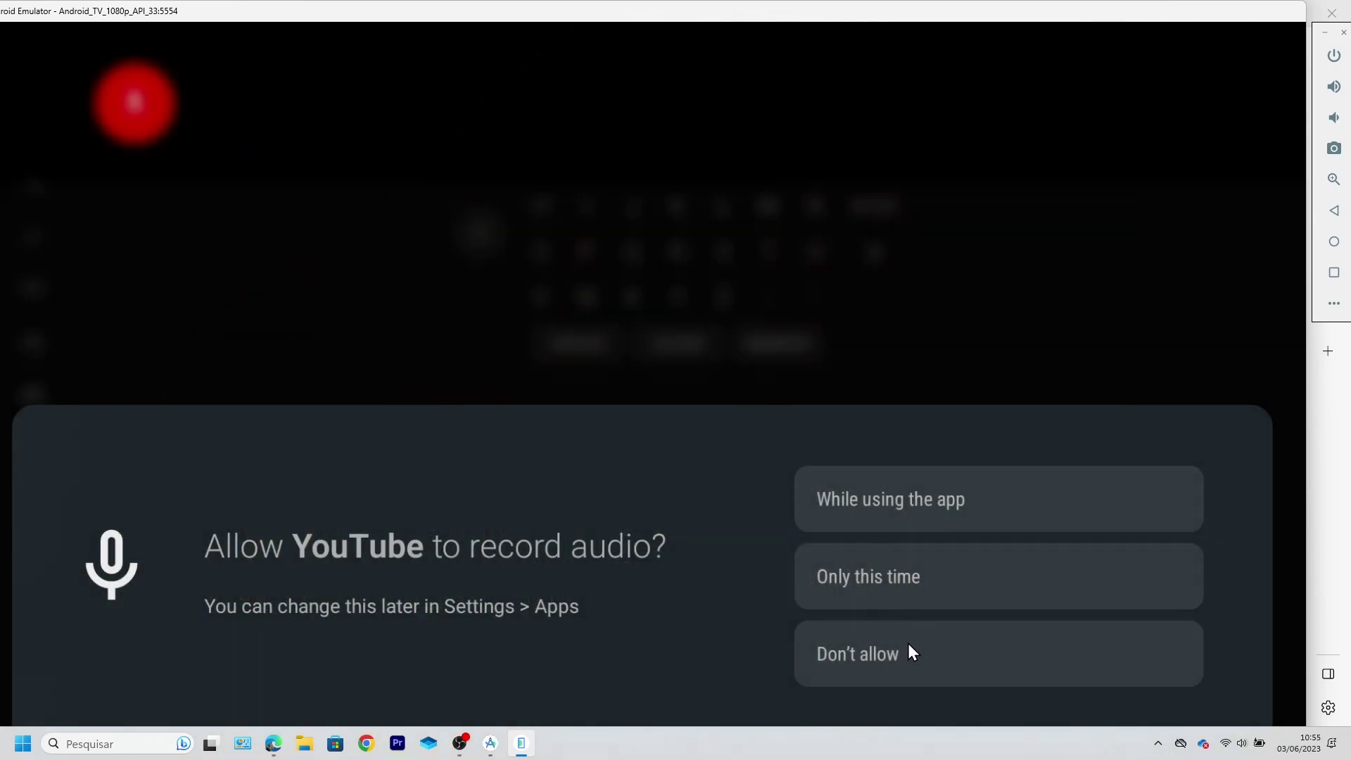
click(935, 496)
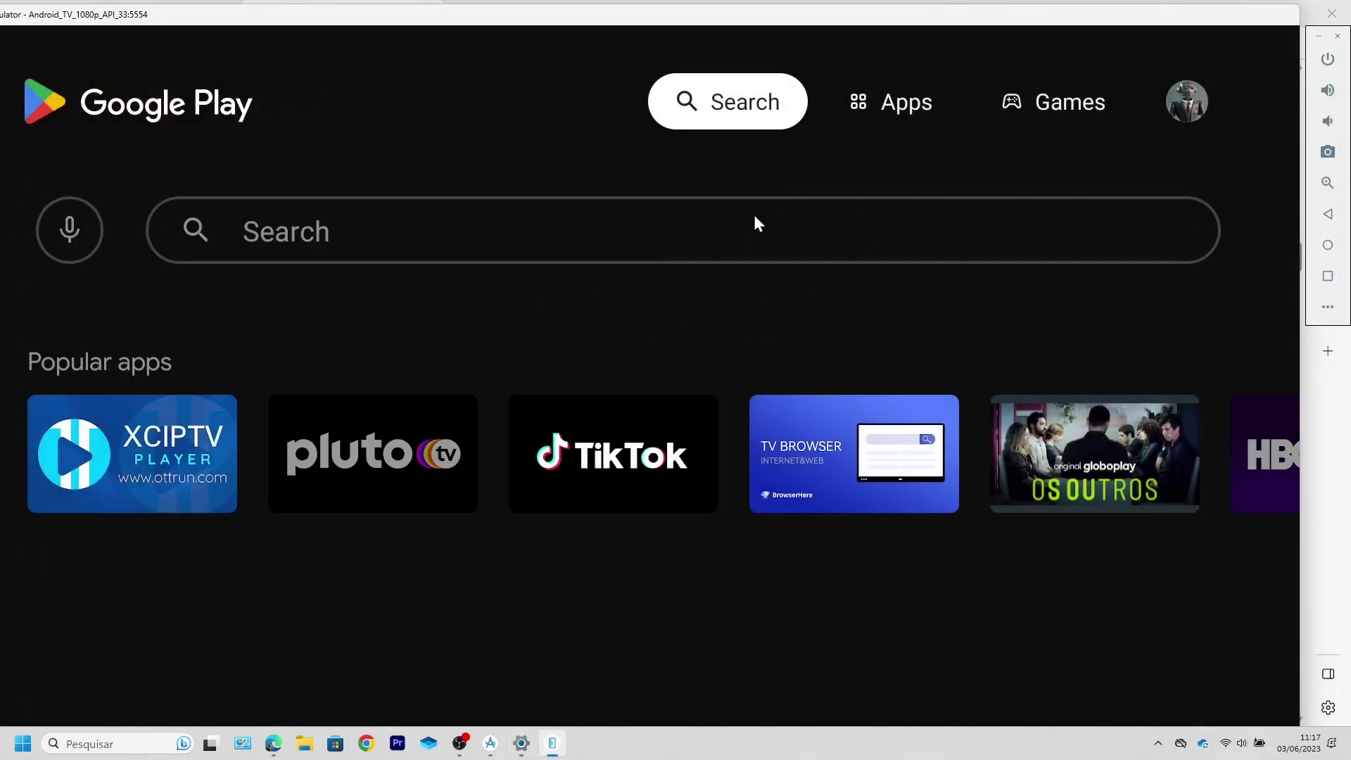
- Search Google Play for "pacman" and clear the search text
click(692, 232)
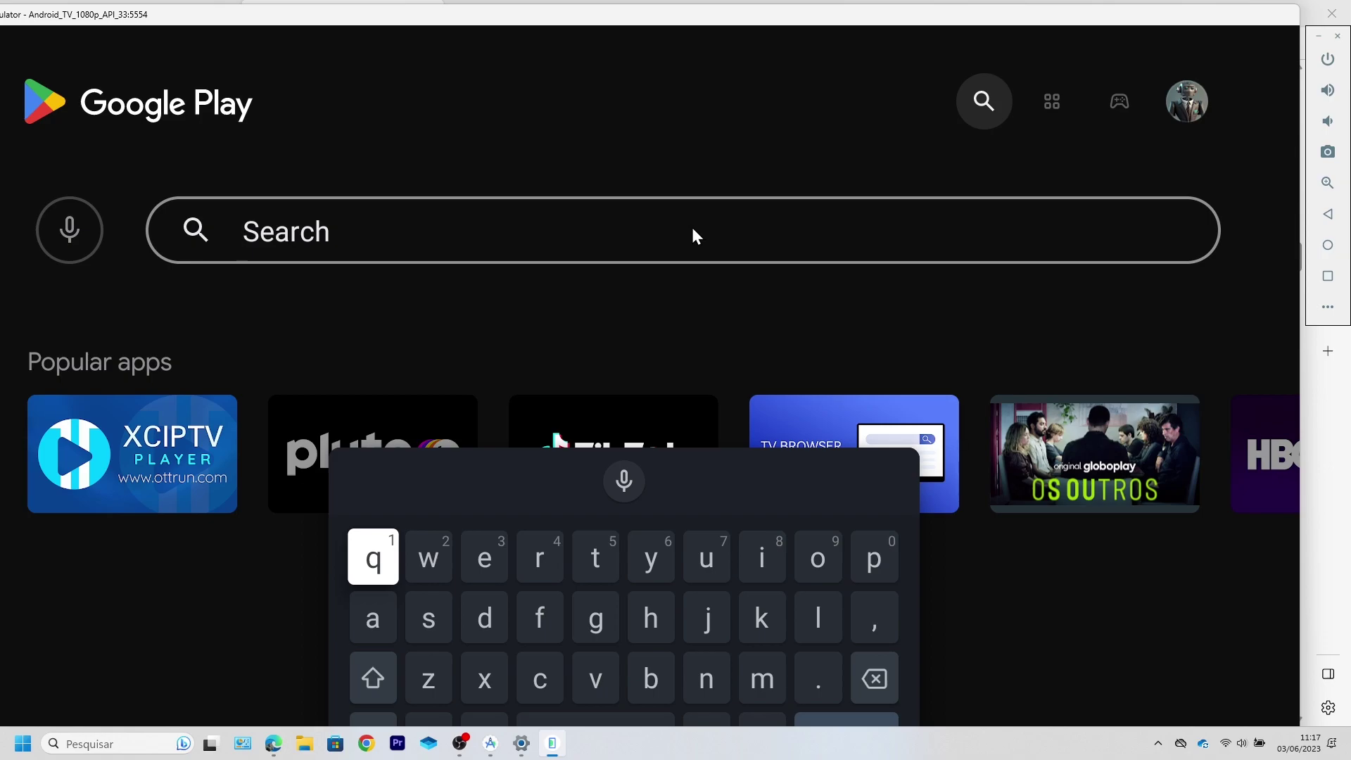
text(pacman)
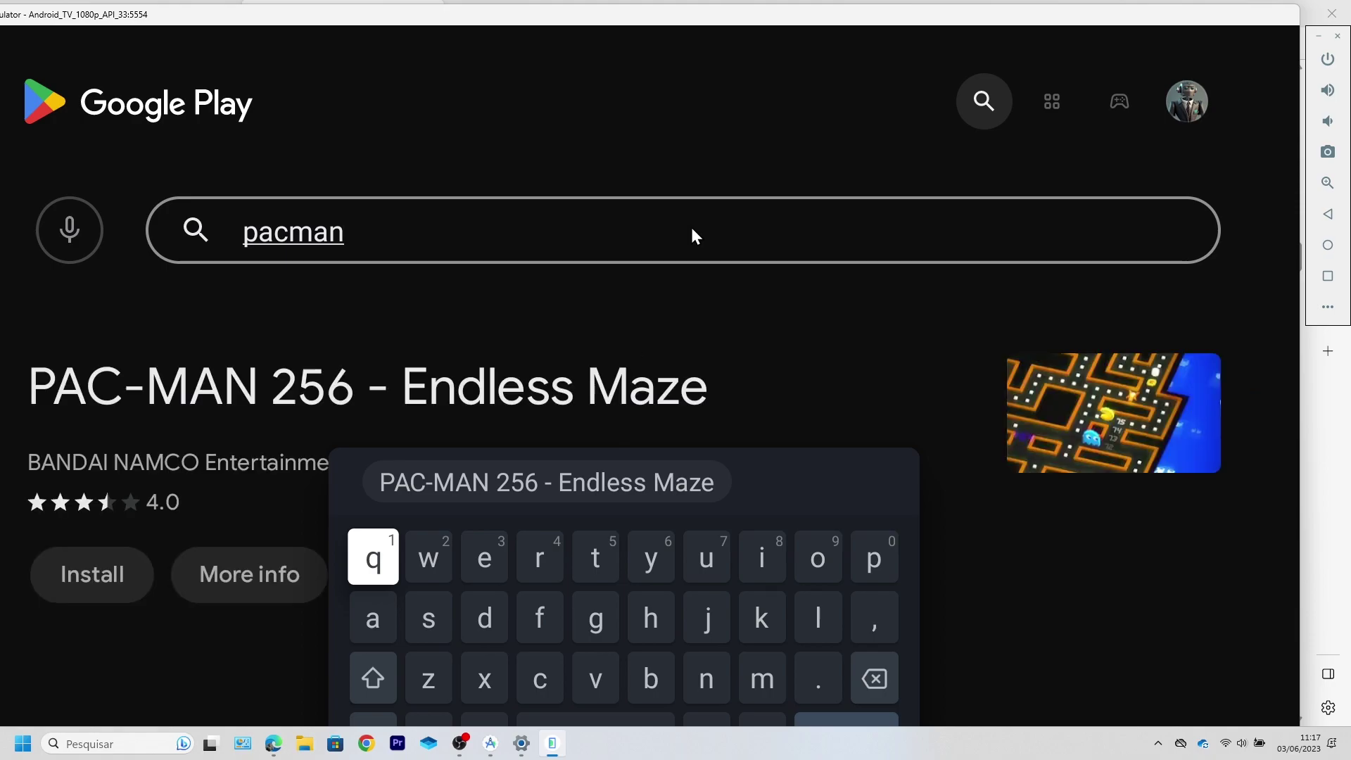
key(ctrl+a)
key(BackSpace)
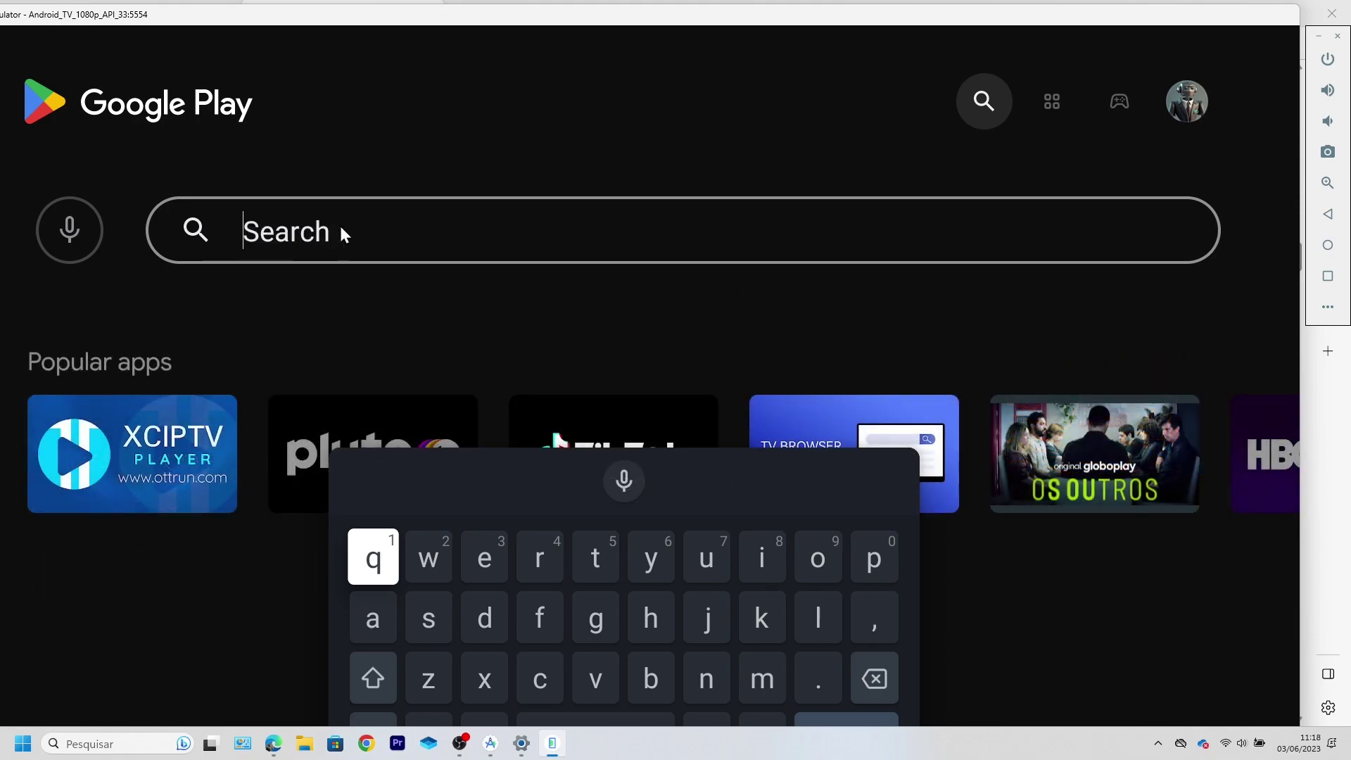
- Search Google Play for "remote" and browse the resulting apps
text(remote)
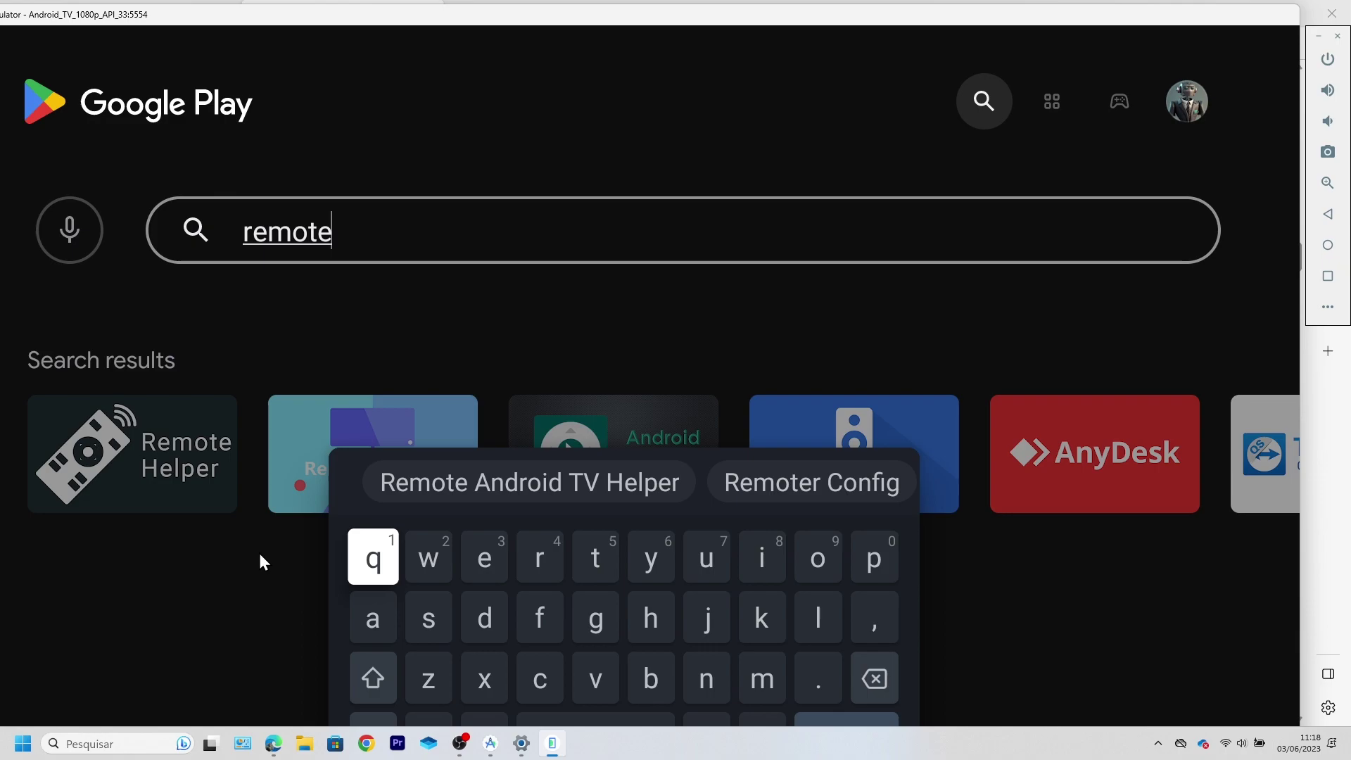
key(Escape)
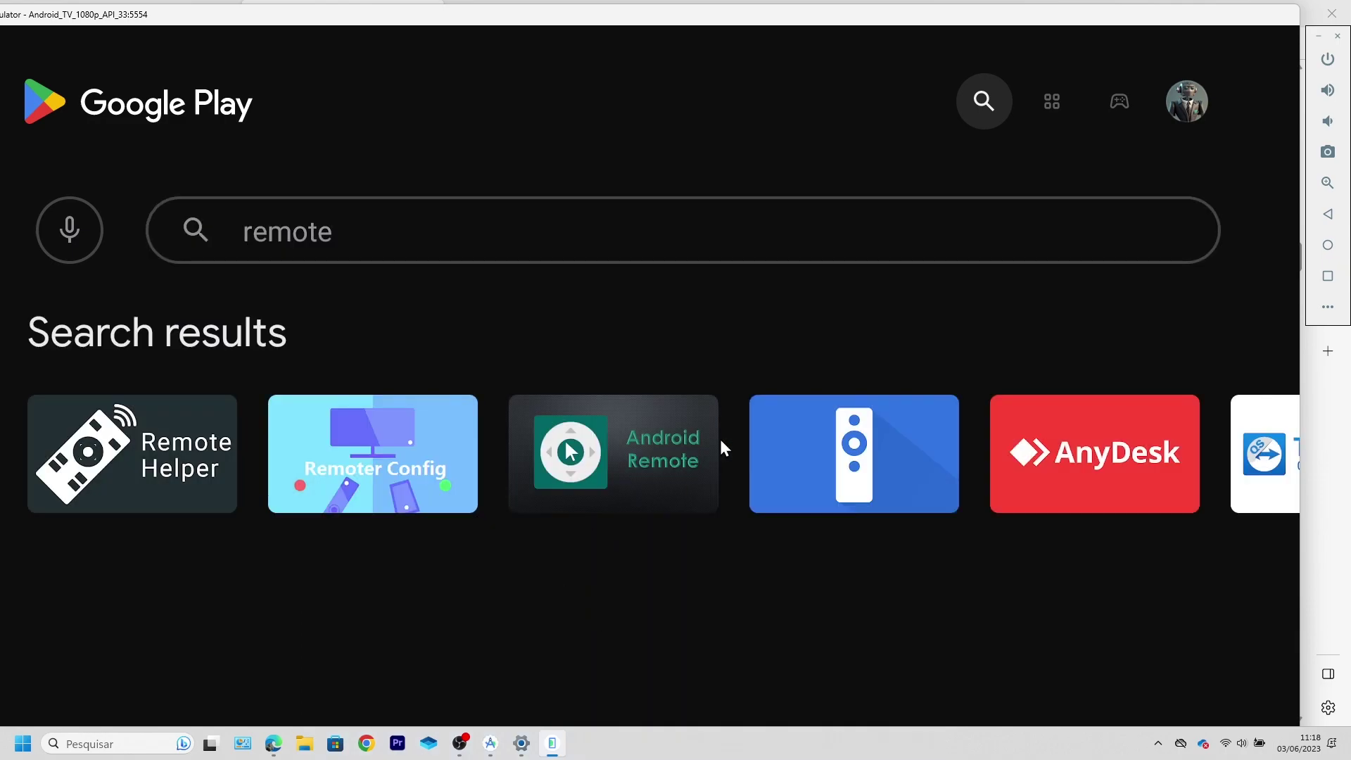
drag(774, 415, 576, 434)
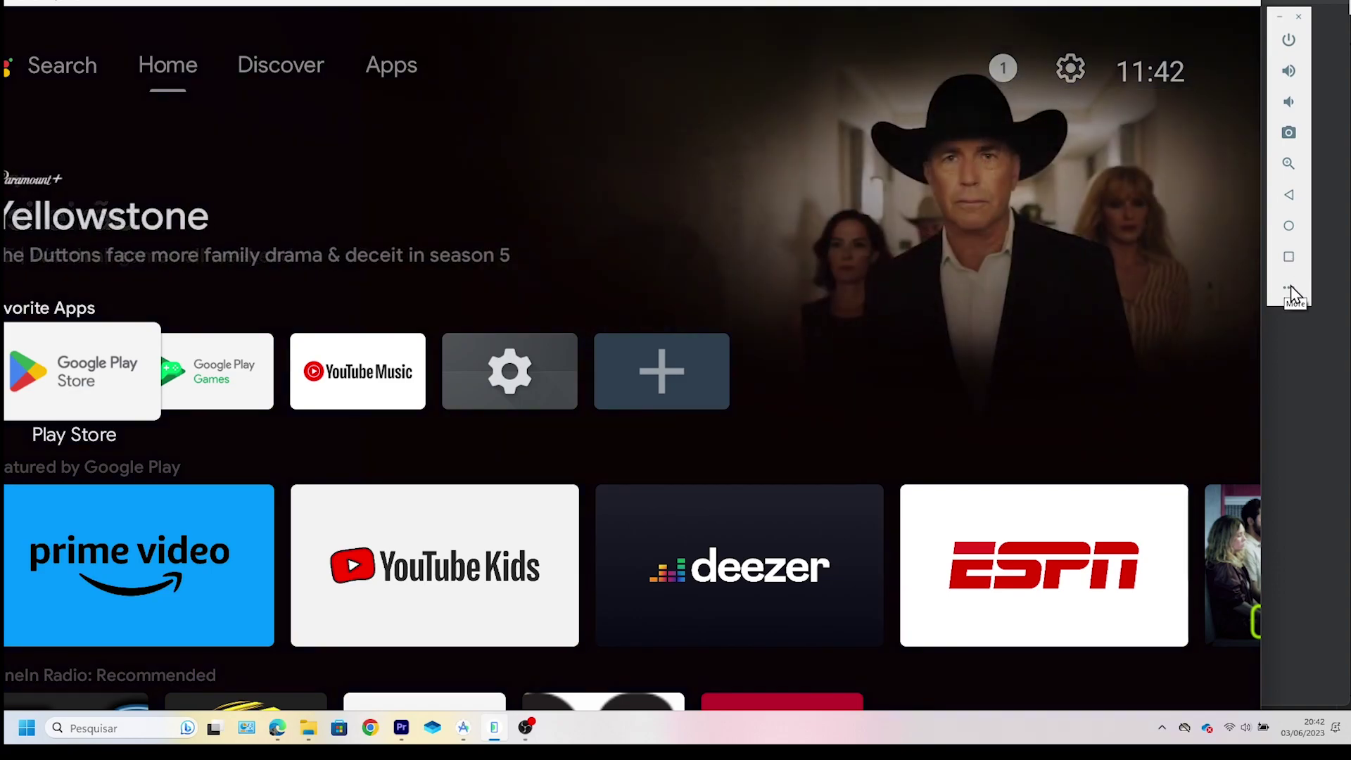
- View the directional pad in the emulator's extended controls and close the window
click(1290, 290)
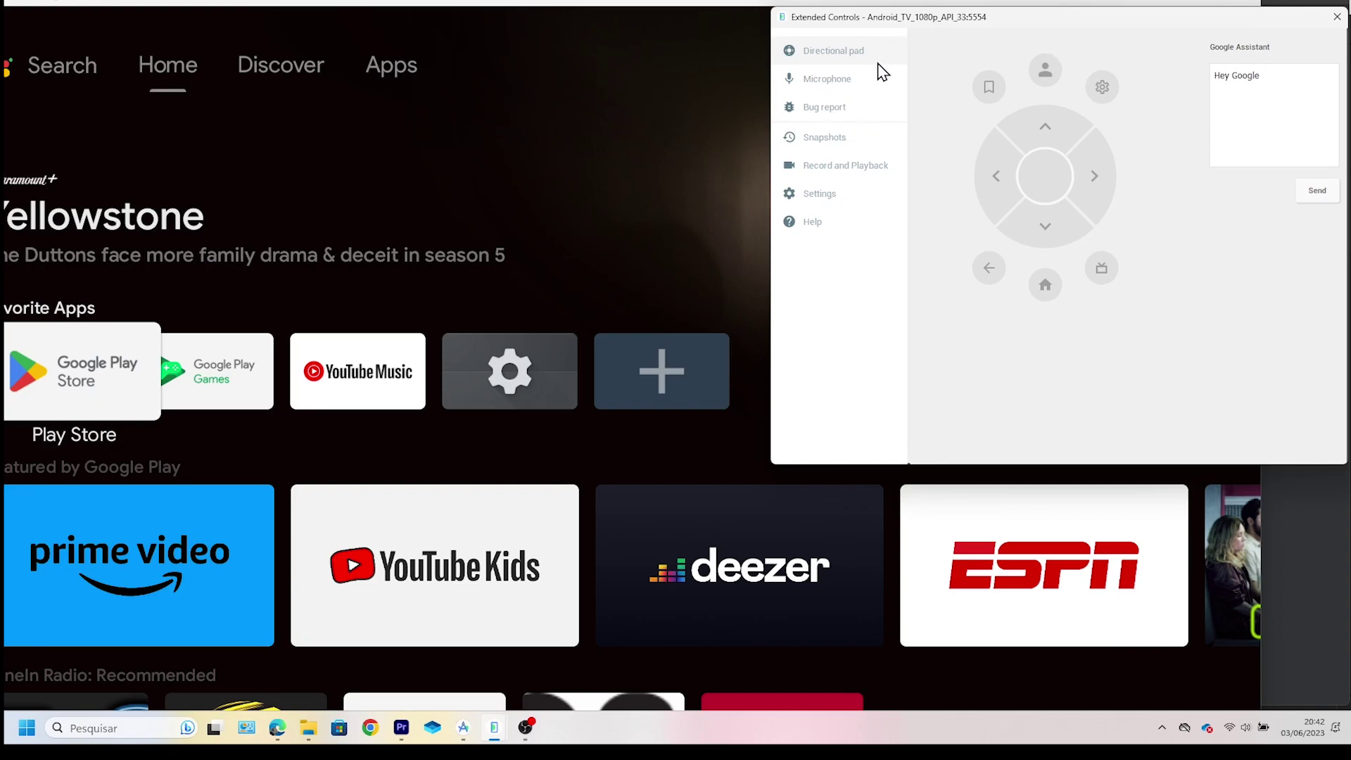
click(1336, 17)
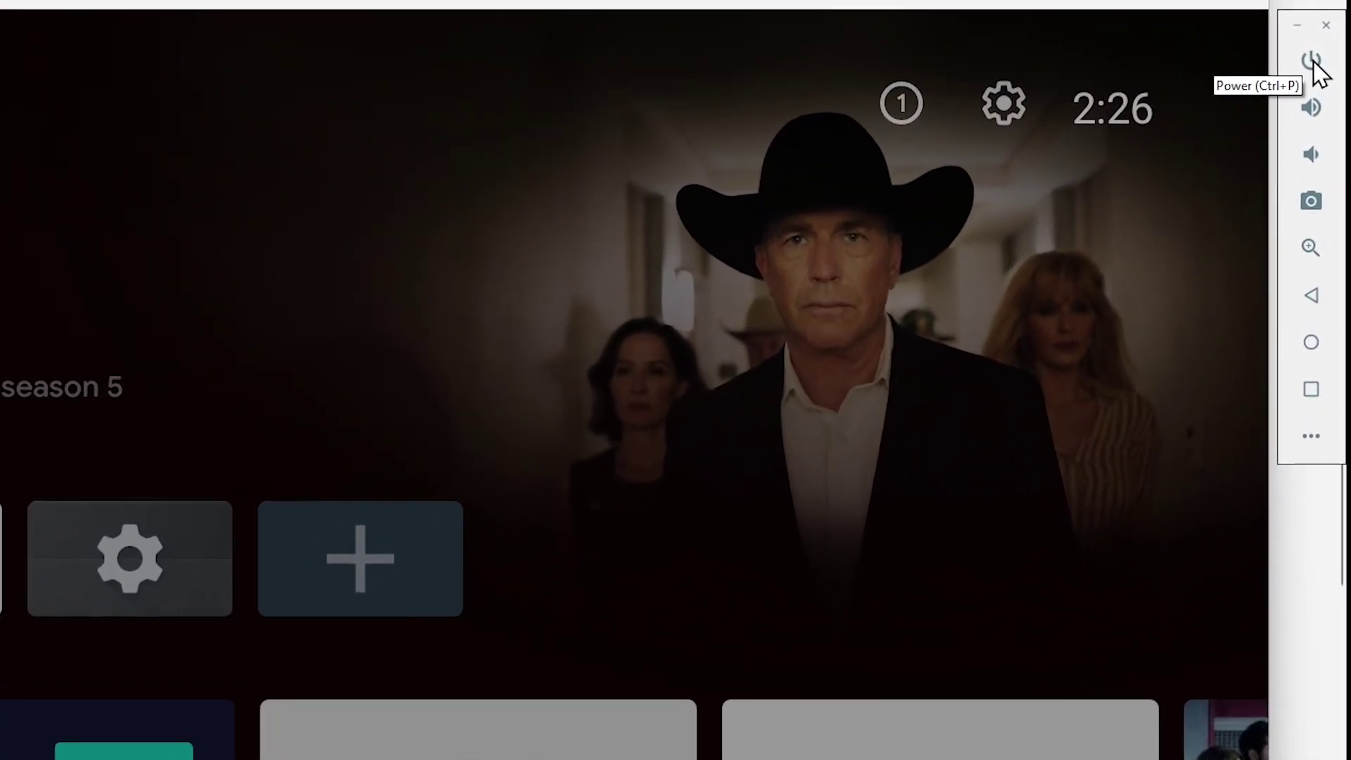
- Shut down the Android TV virtual device from the emulator's power control
click(1310, 63)
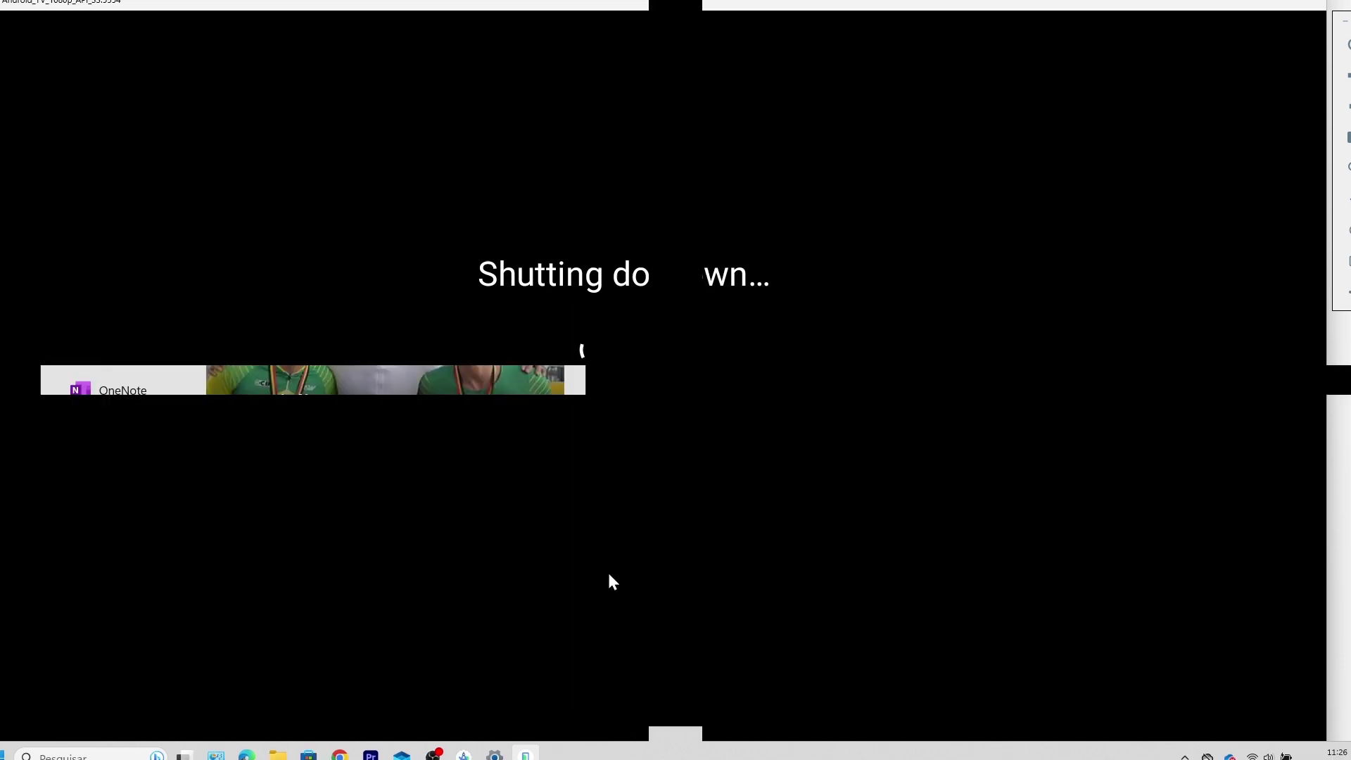
- Launch Android Studio from the system search and open the Virtual Device Manager
click(107, 740)
text(and)
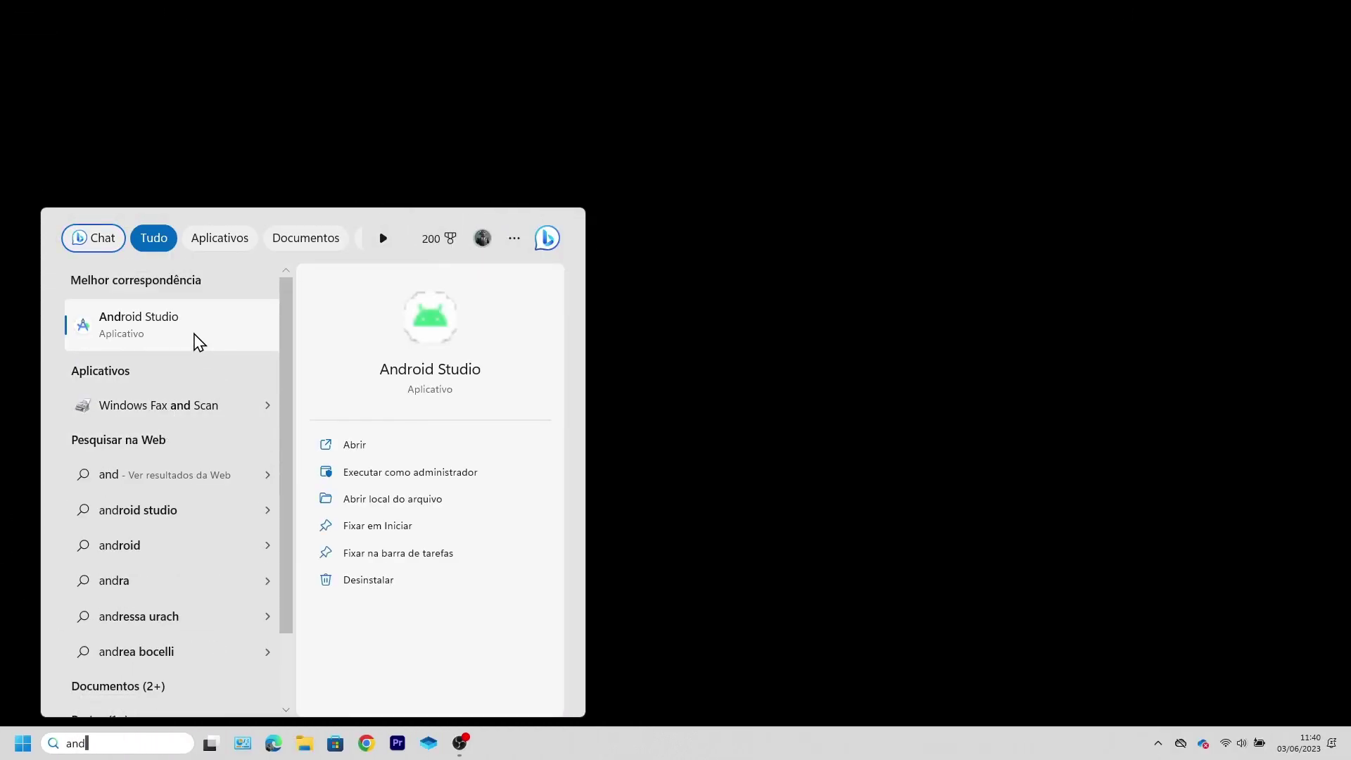
click(379, 450)
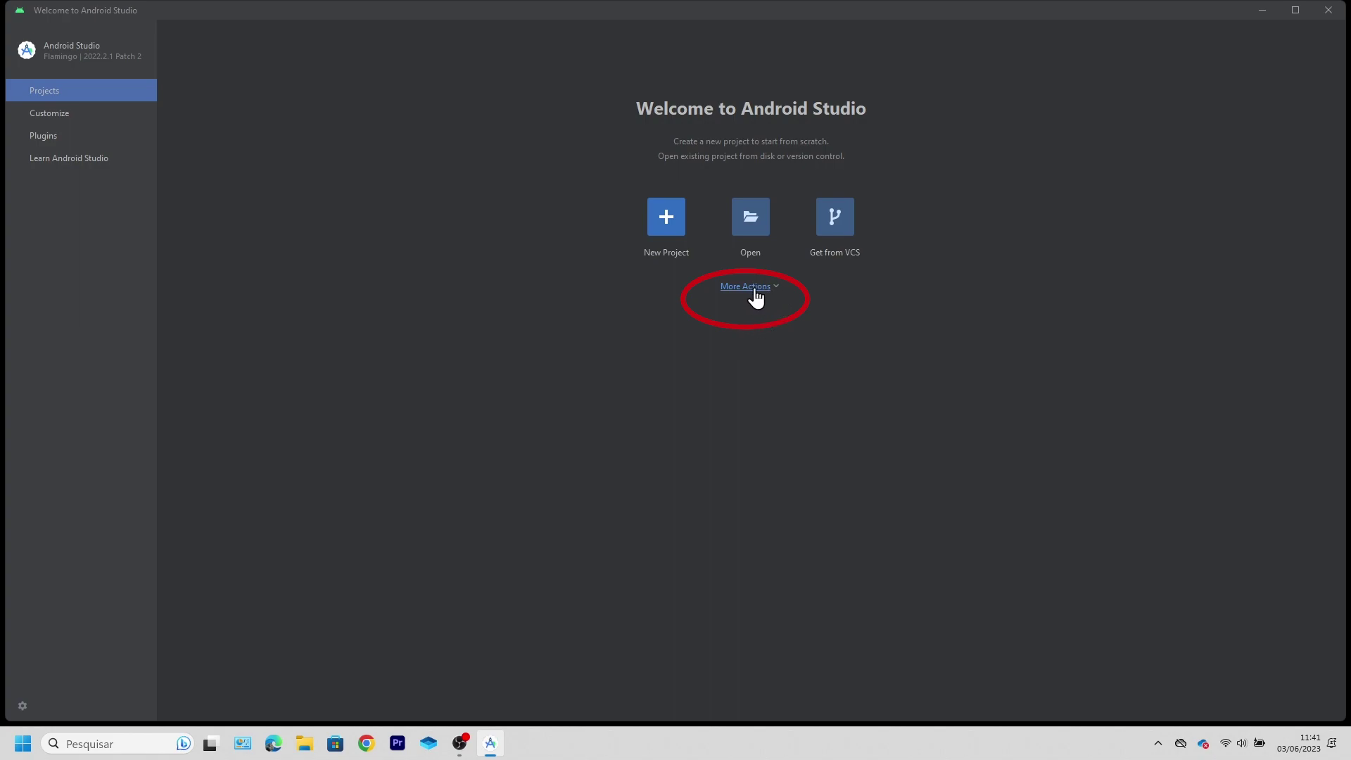
click(752, 288)
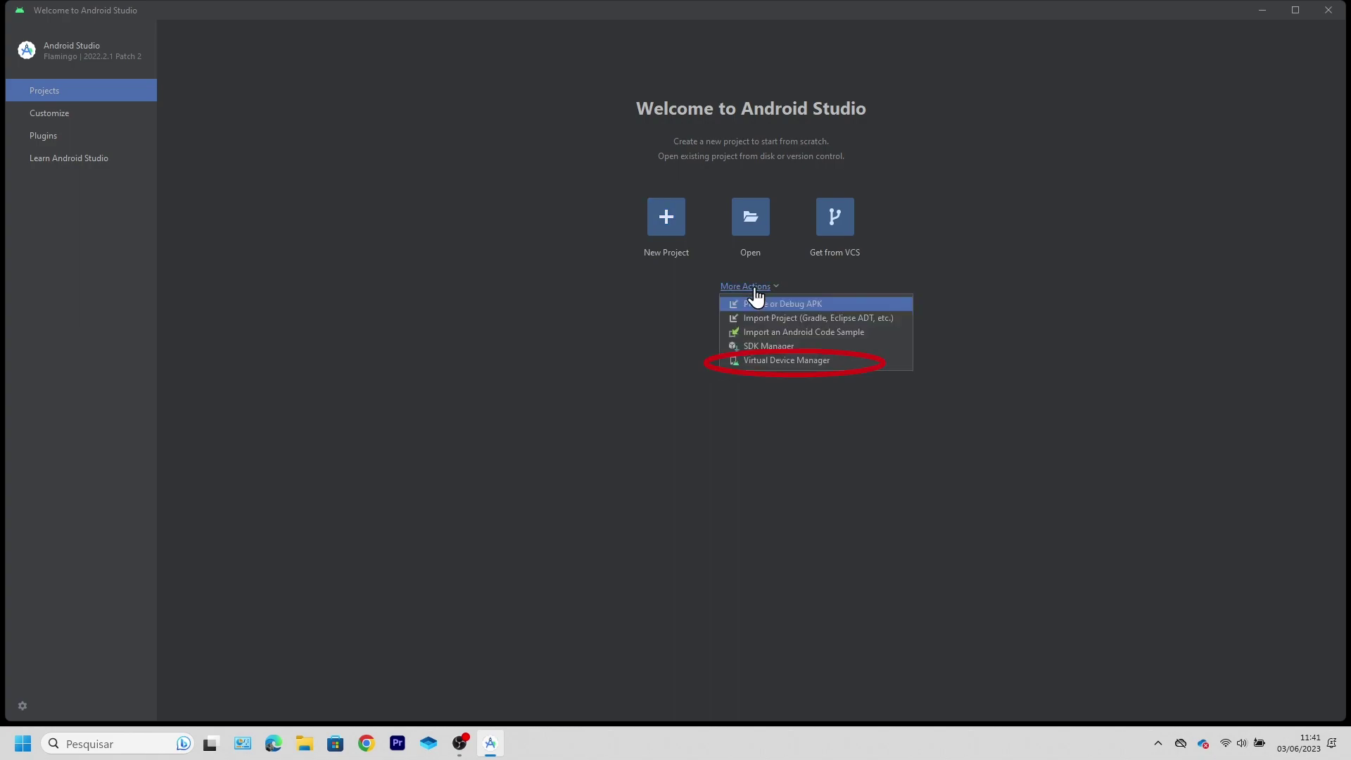
click(767, 361)
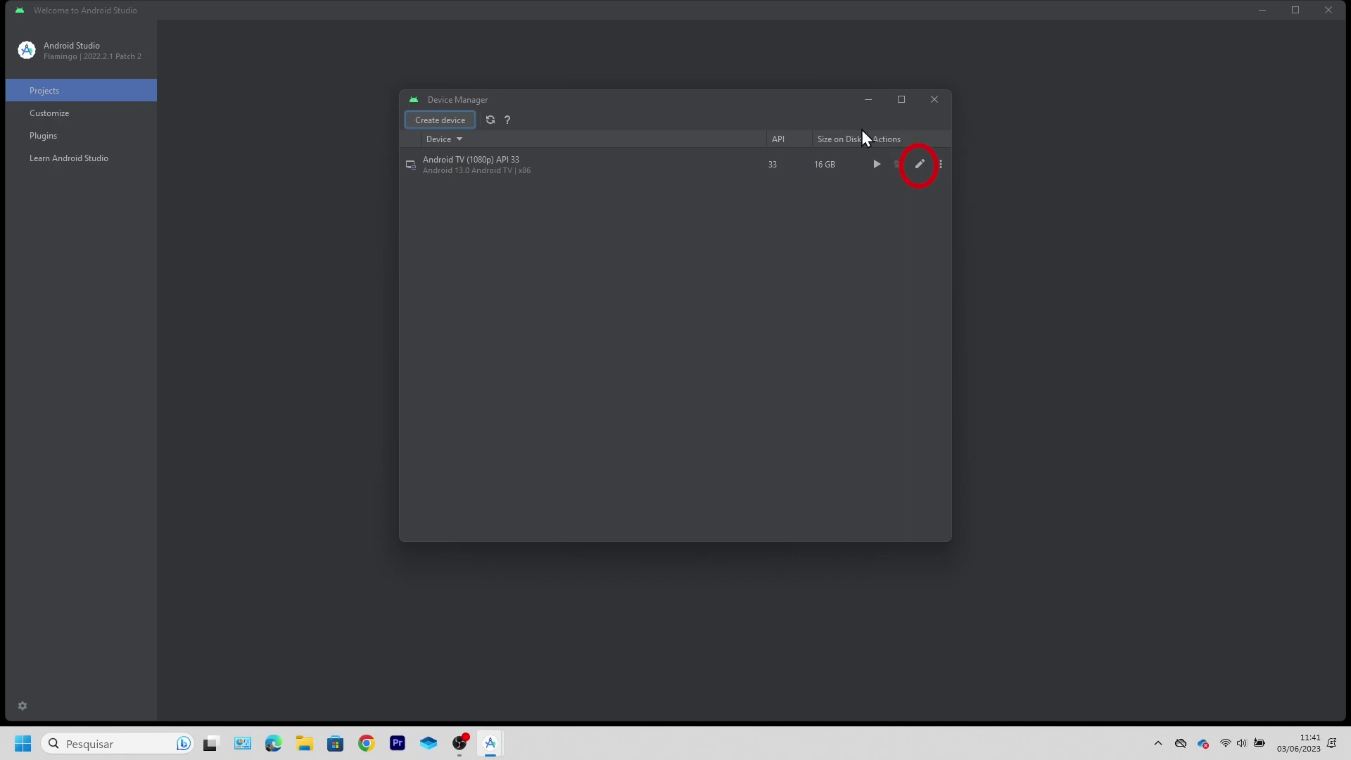
- Open the Android TV (1080p) API 33 device's configuration for editing and show its advanced memory and storage settings
click(921, 164)
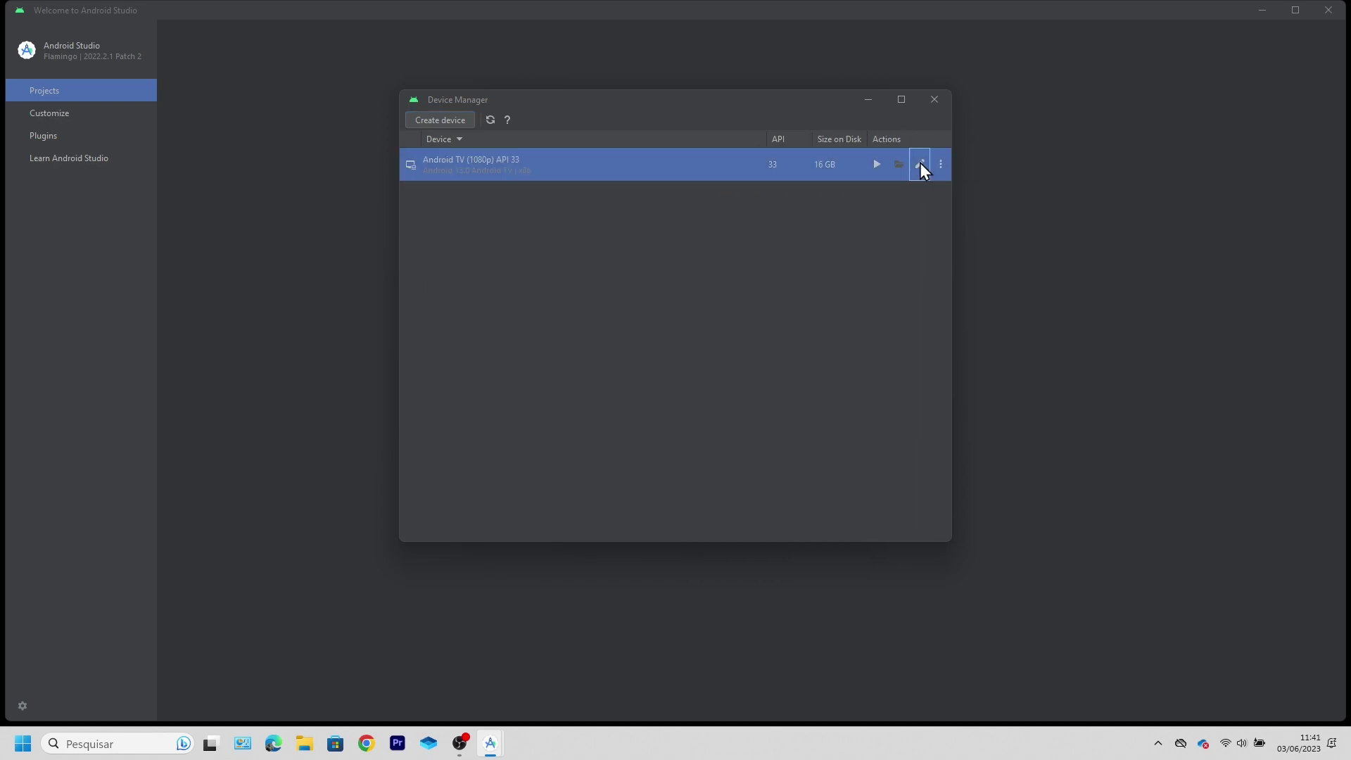
scroll(667, 316, down, 1)
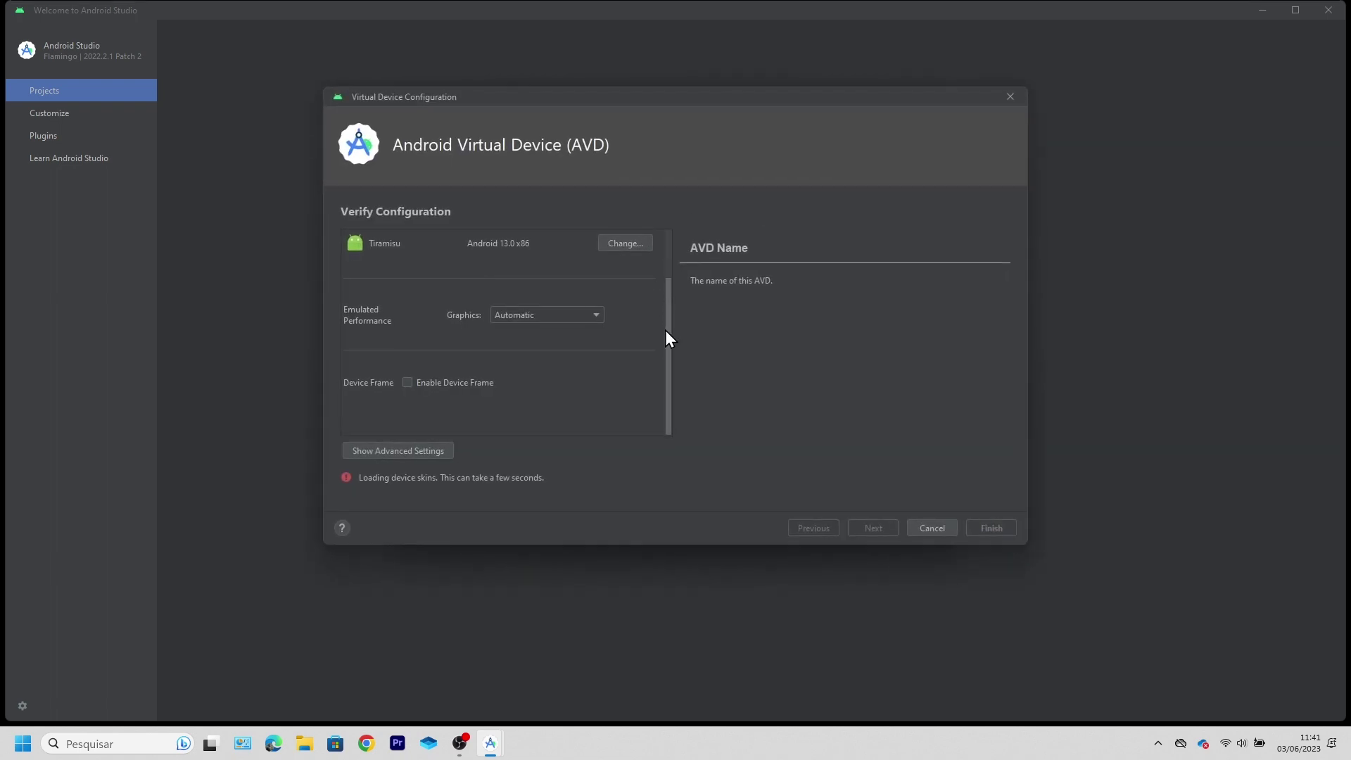
click(420, 454)
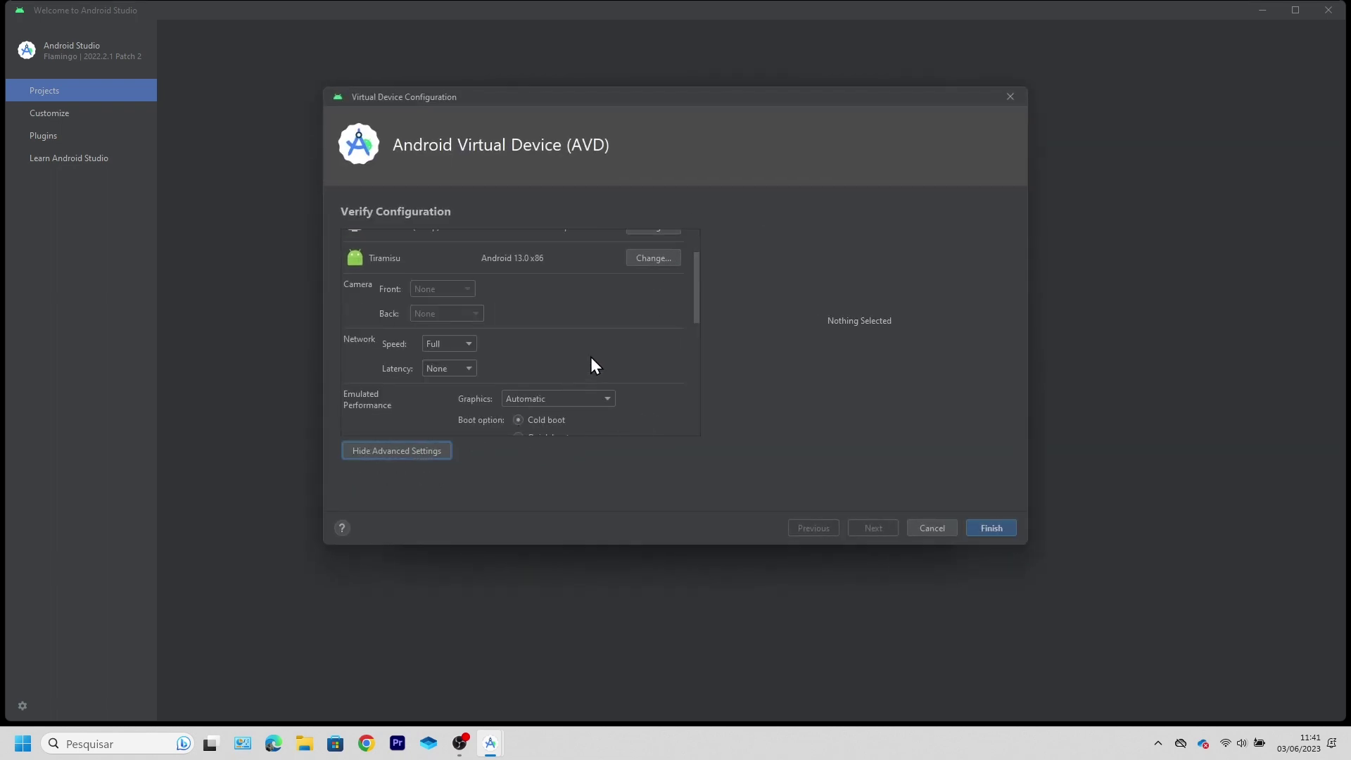
drag(702, 288, 702, 365)
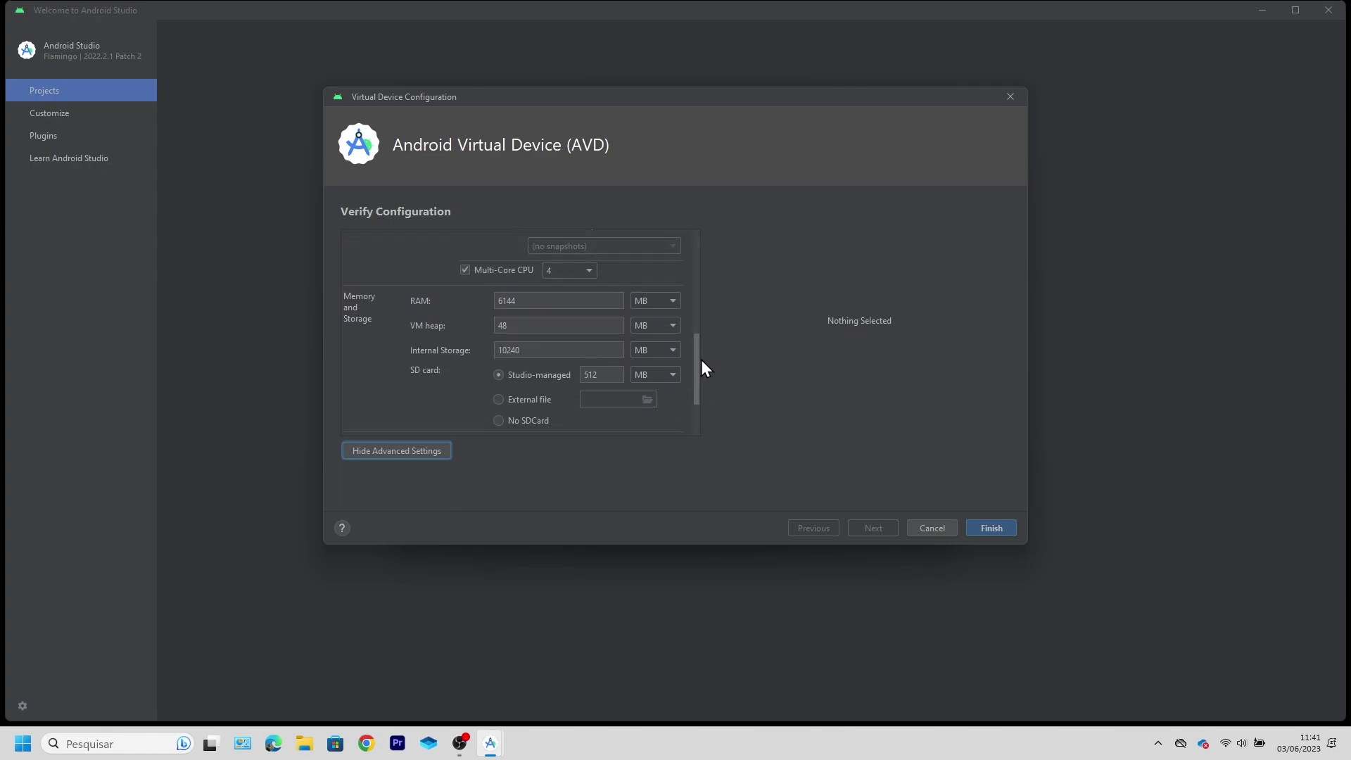